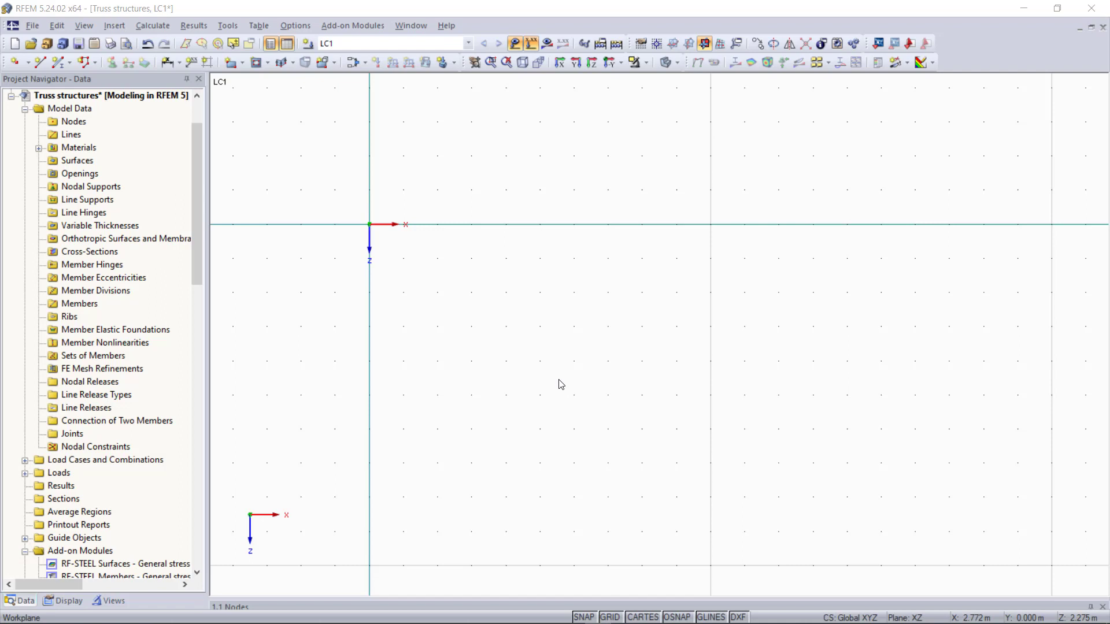
Step: Create cross-section 1 as a rolled IPE 80 in Steel S 235 from the section library
right_click(113, 252)
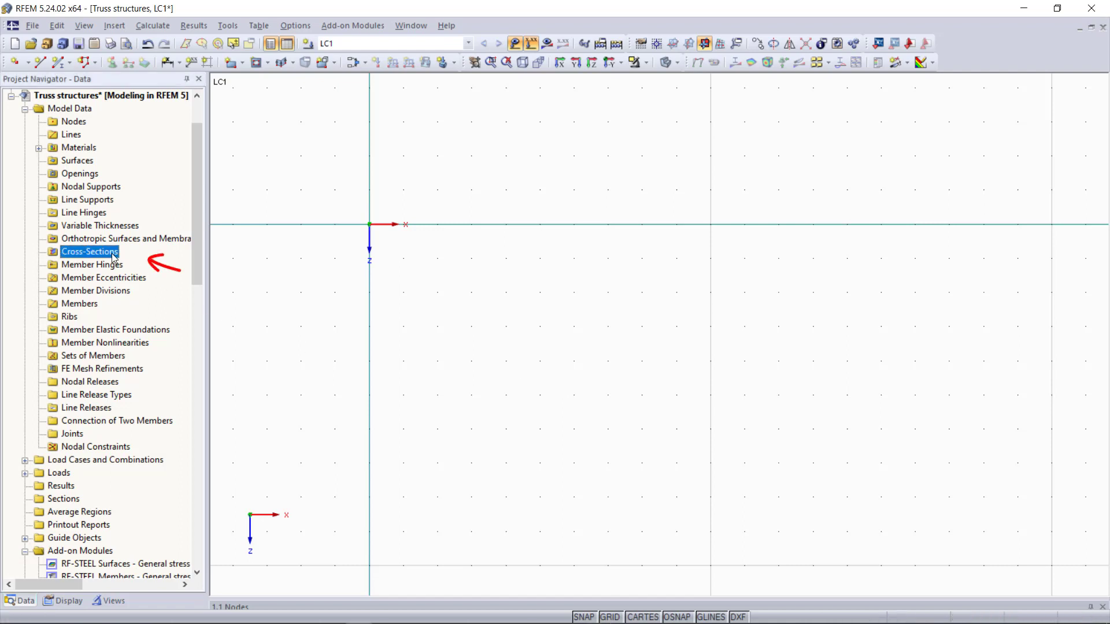
click(142, 279)
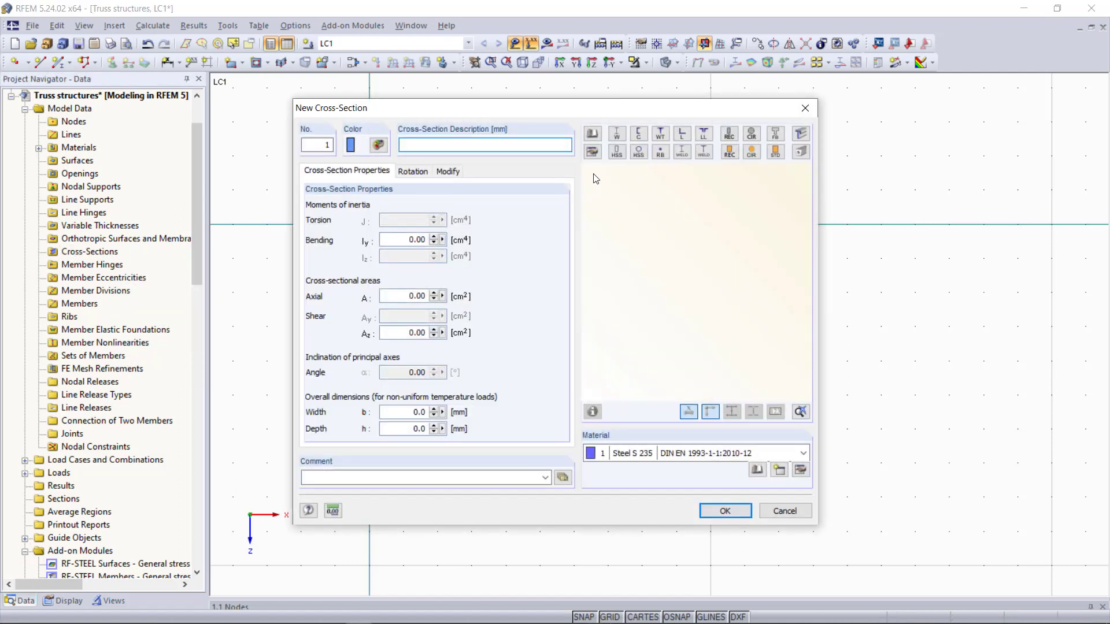
click(592, 138)
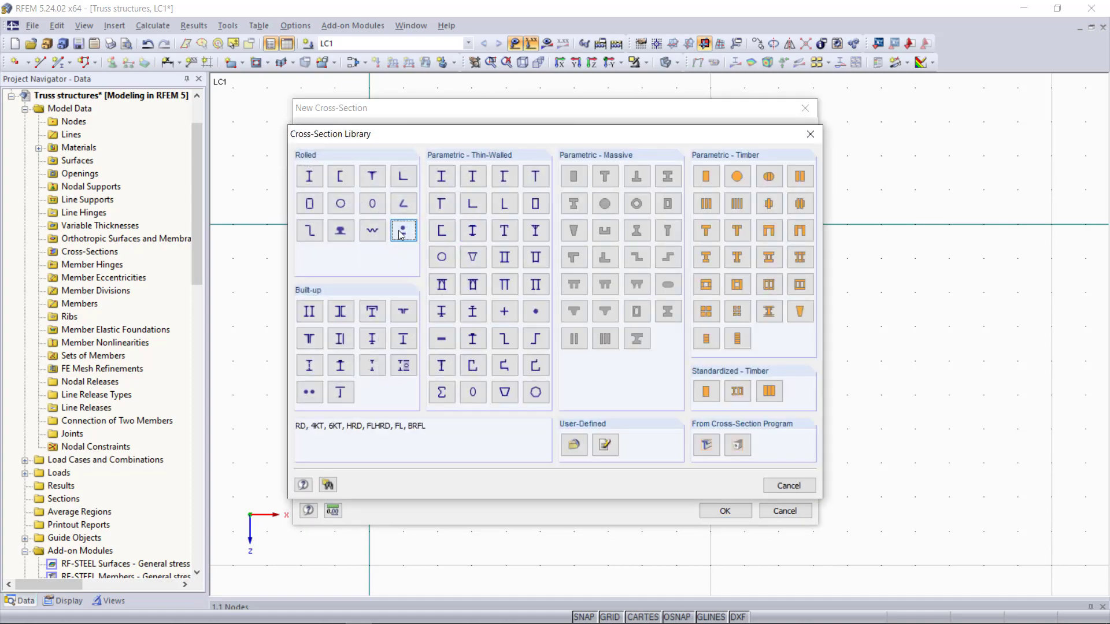
click(306, 179)
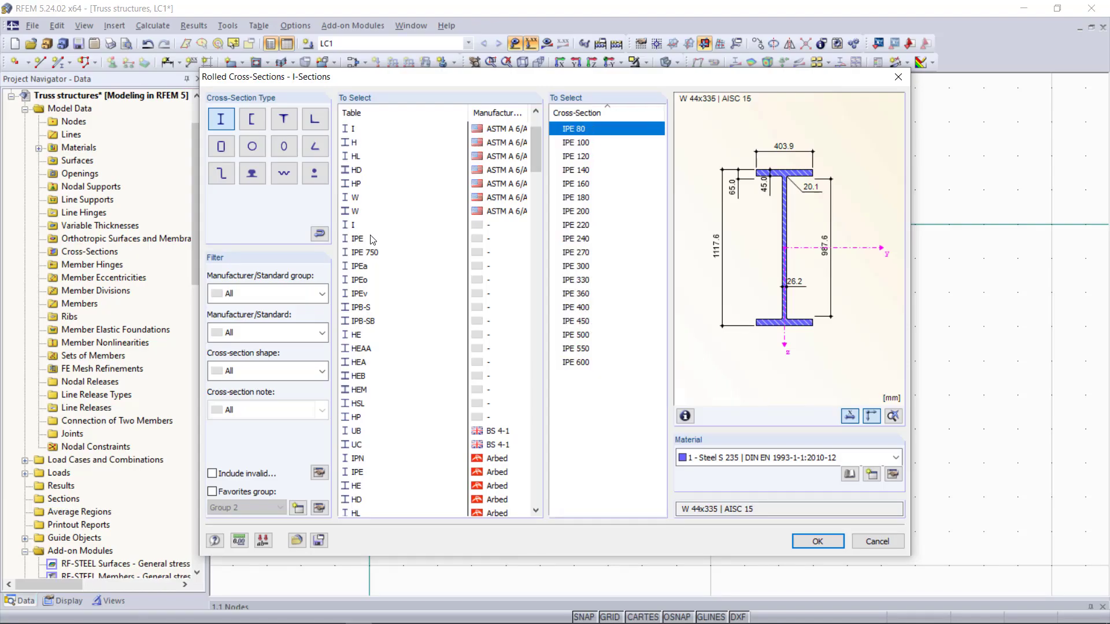
click(370, 238)
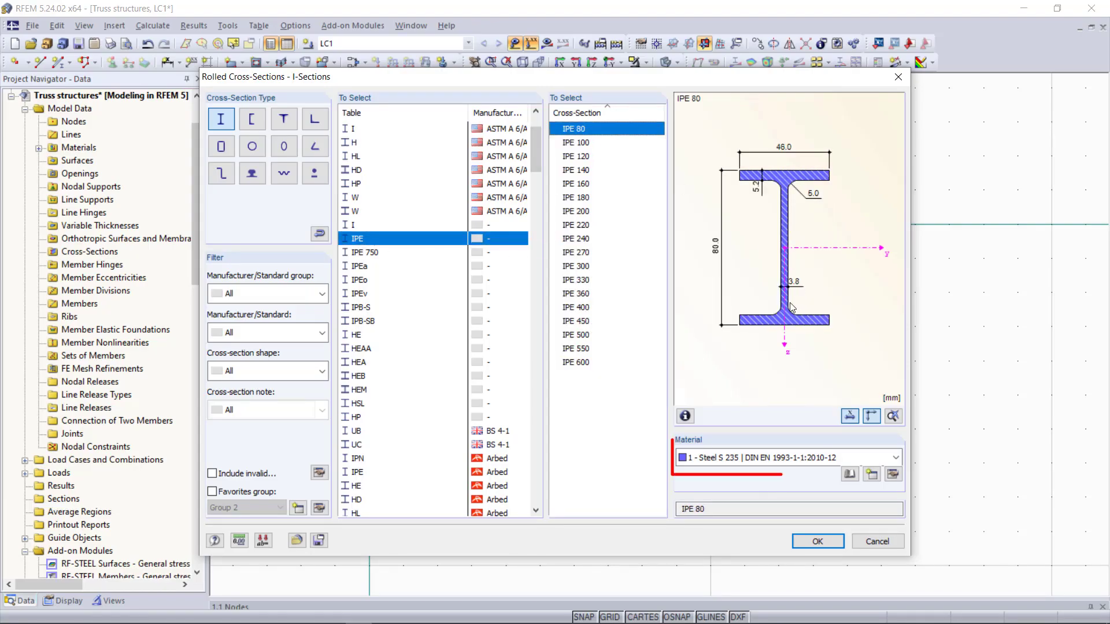
click(825, 541)
click(747, 511)
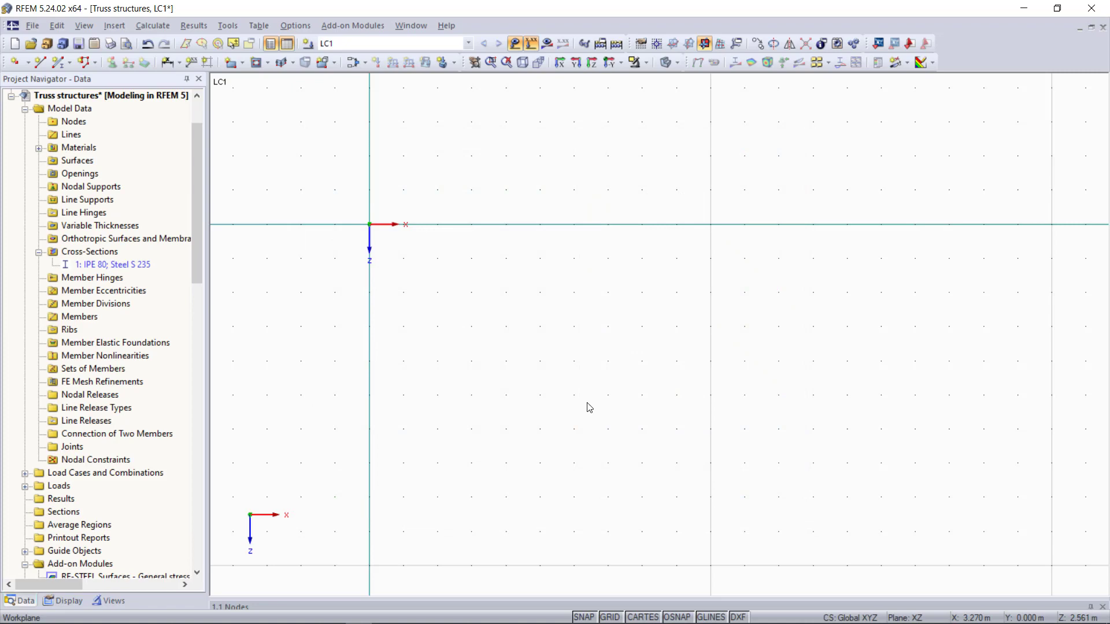
Step: Start a new IPE 80 member with Member Type Beam, after briefly trying Truss
click(57, 64)
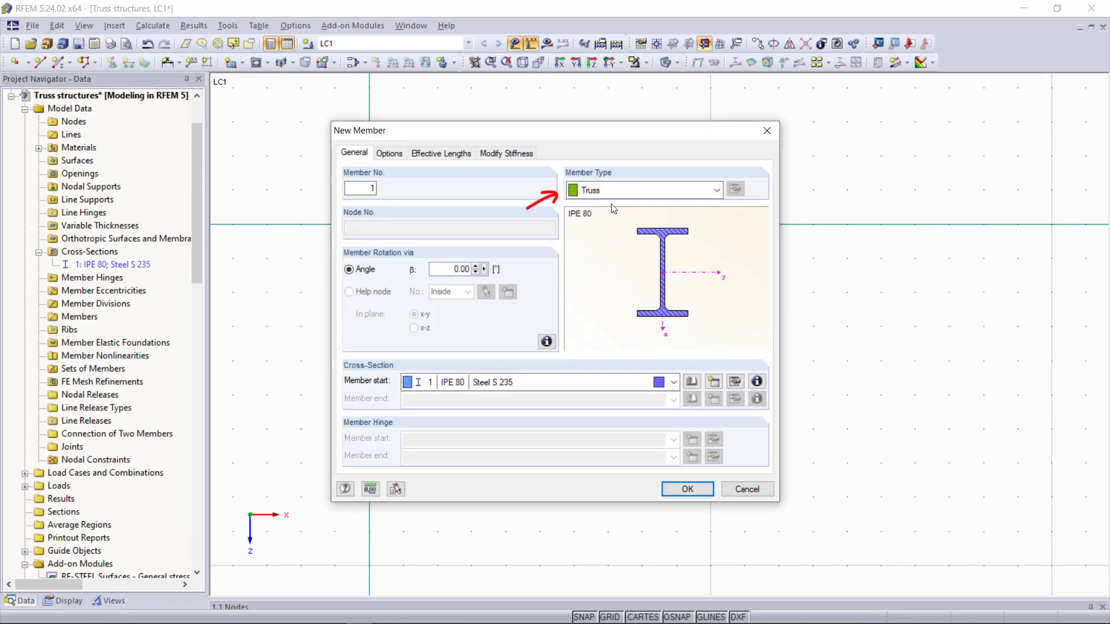
click(607, 190)
click(599, 207)
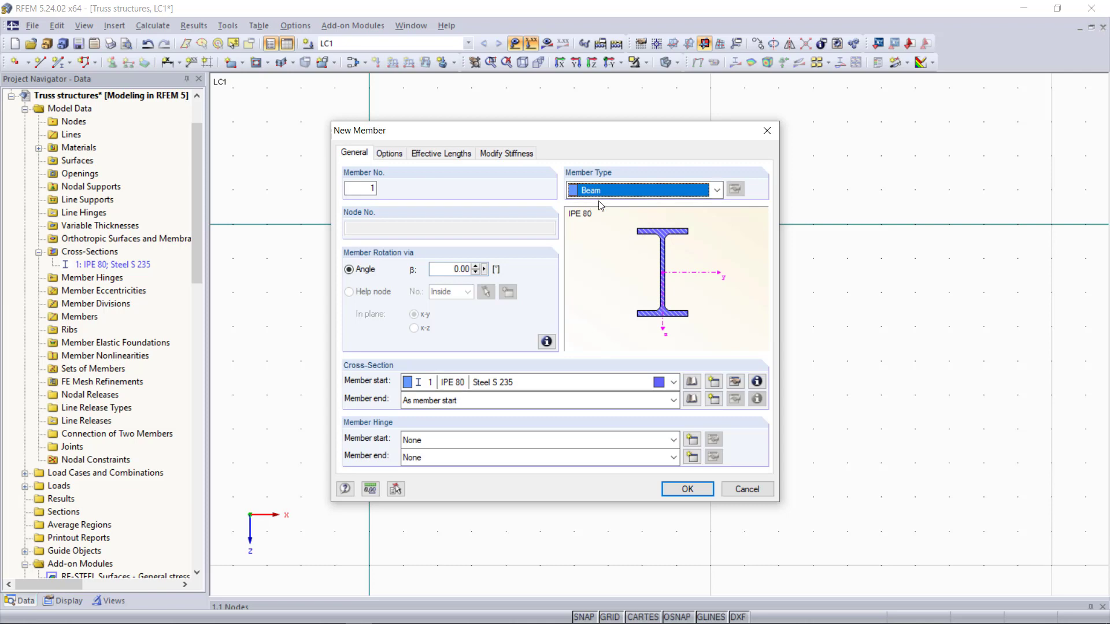
click(692, 193)
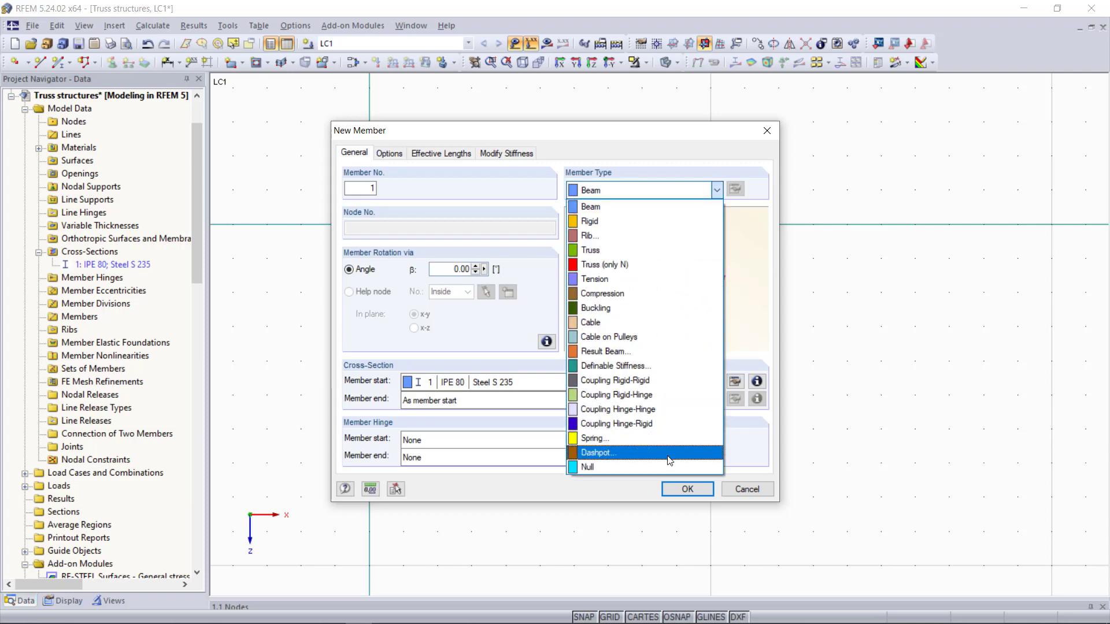
click(620, 251)
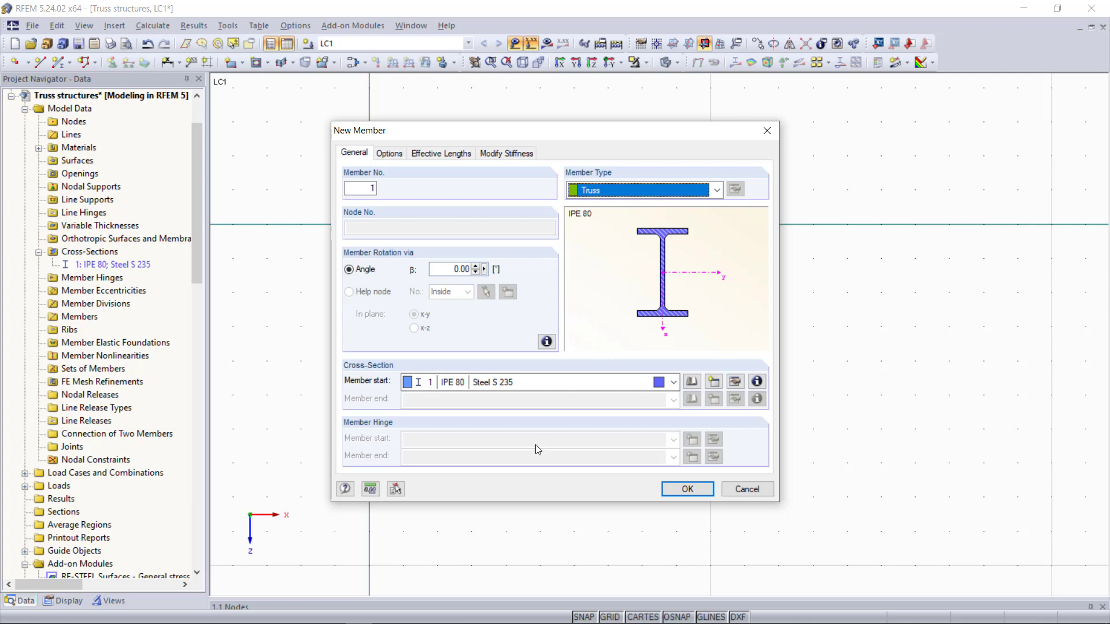
click(621, 192)
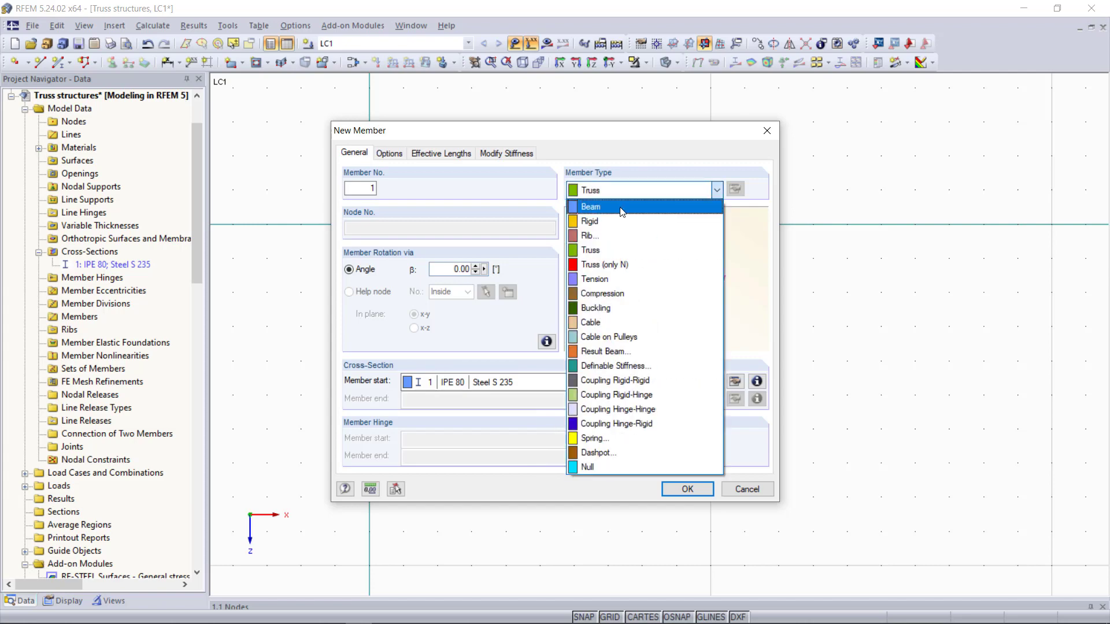
click(590, 208)
click(687, 489)
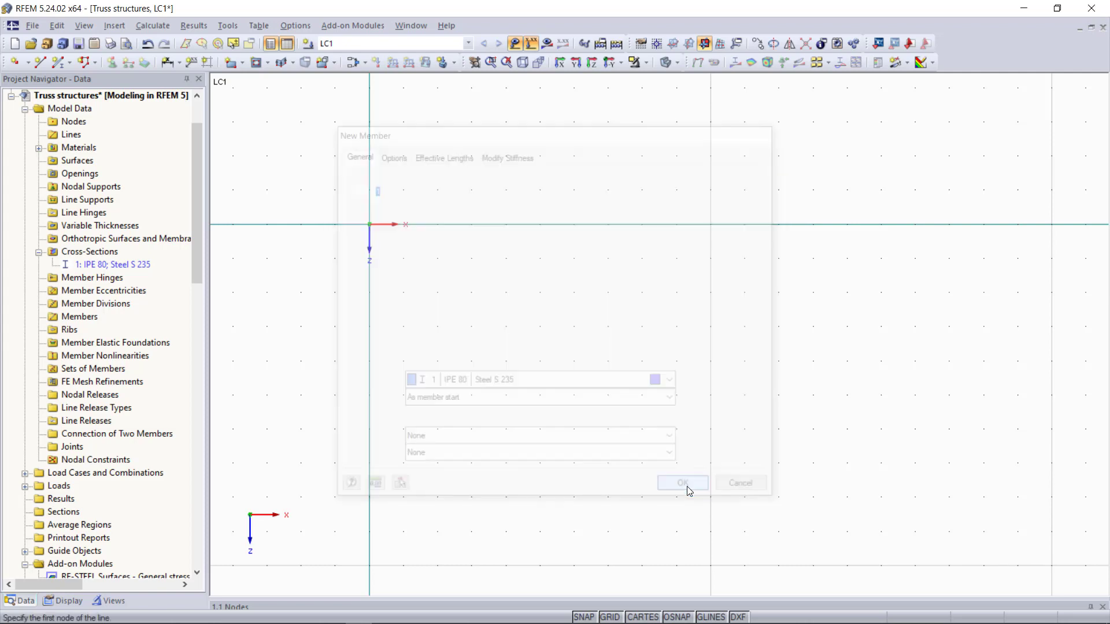
Step: Draw a 6 m beam from the origin along X and a parallel one at Z -1 m
click(370, 224)
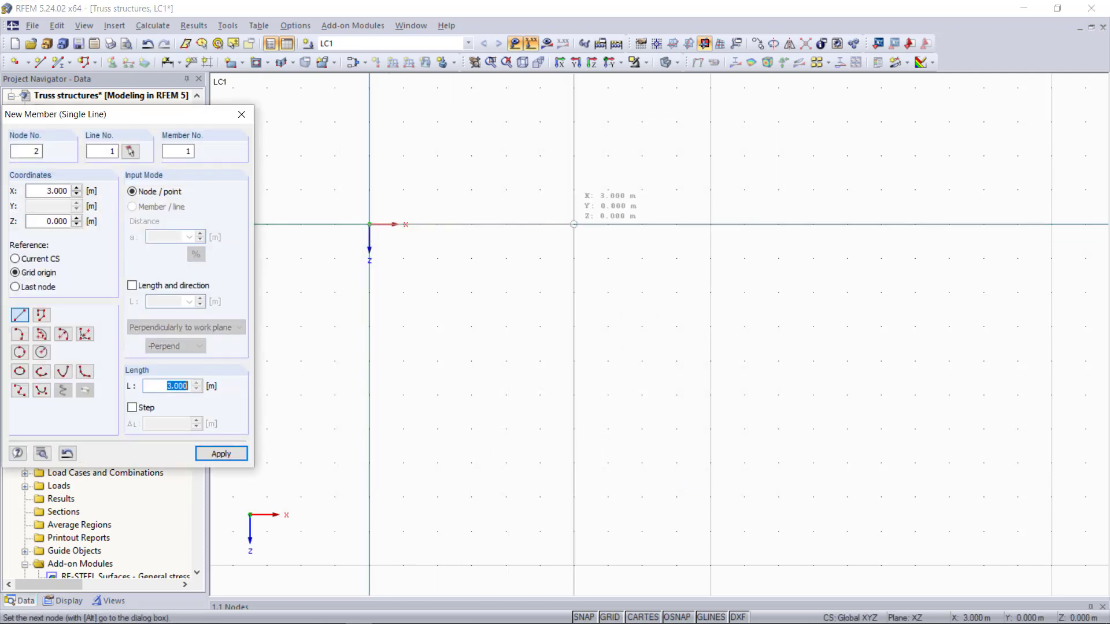
click(778, 224)
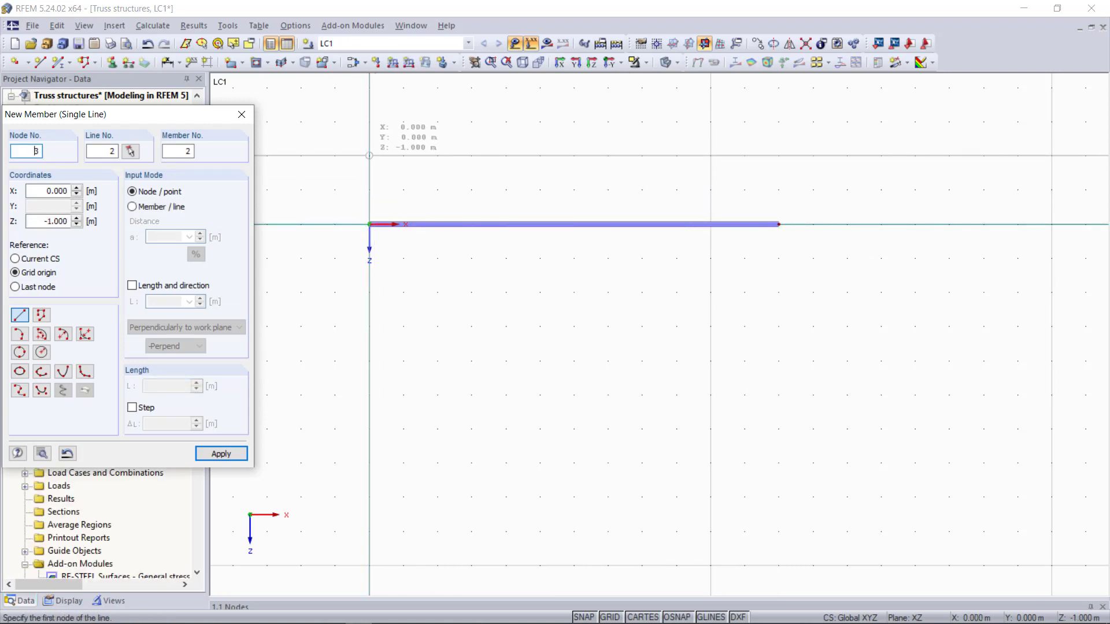
click(369, 155)
click(778, 155)
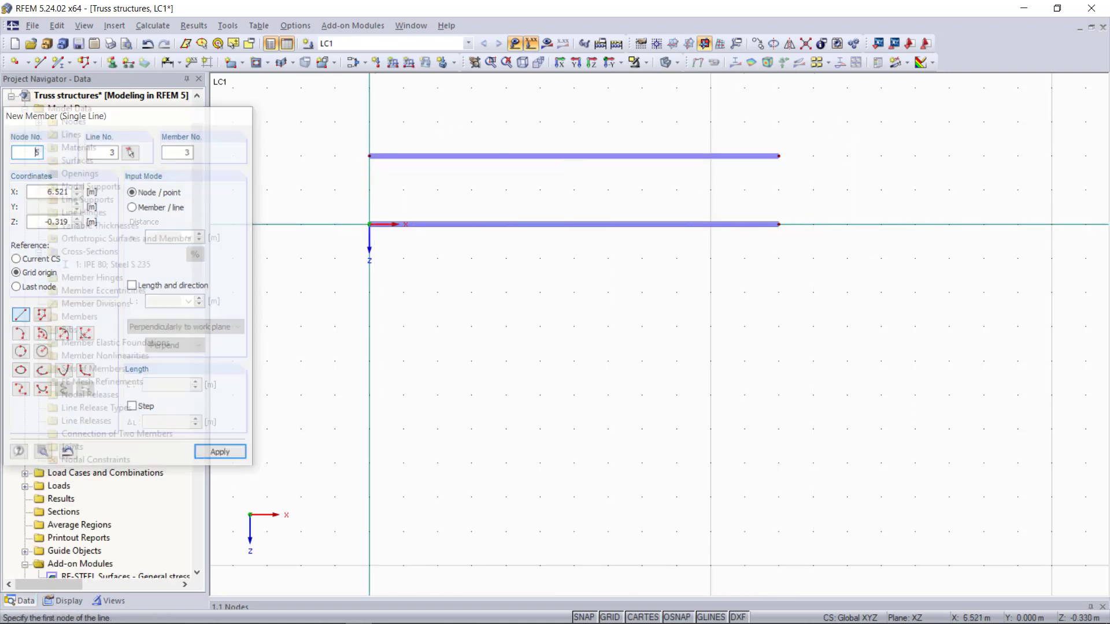
key(Escape)
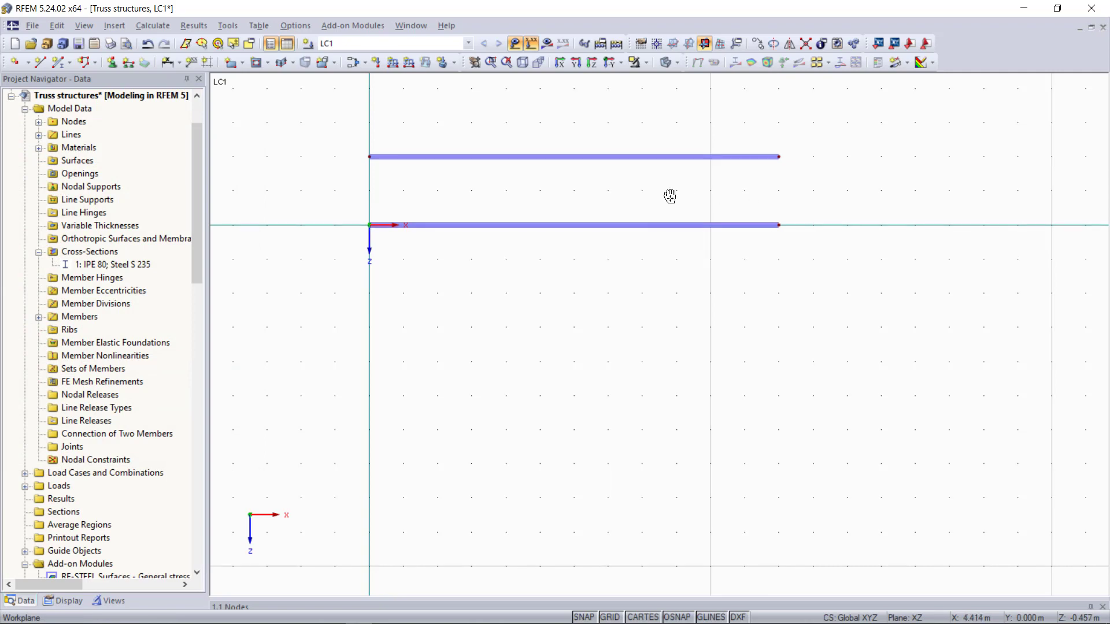
middle_click(669, 197)
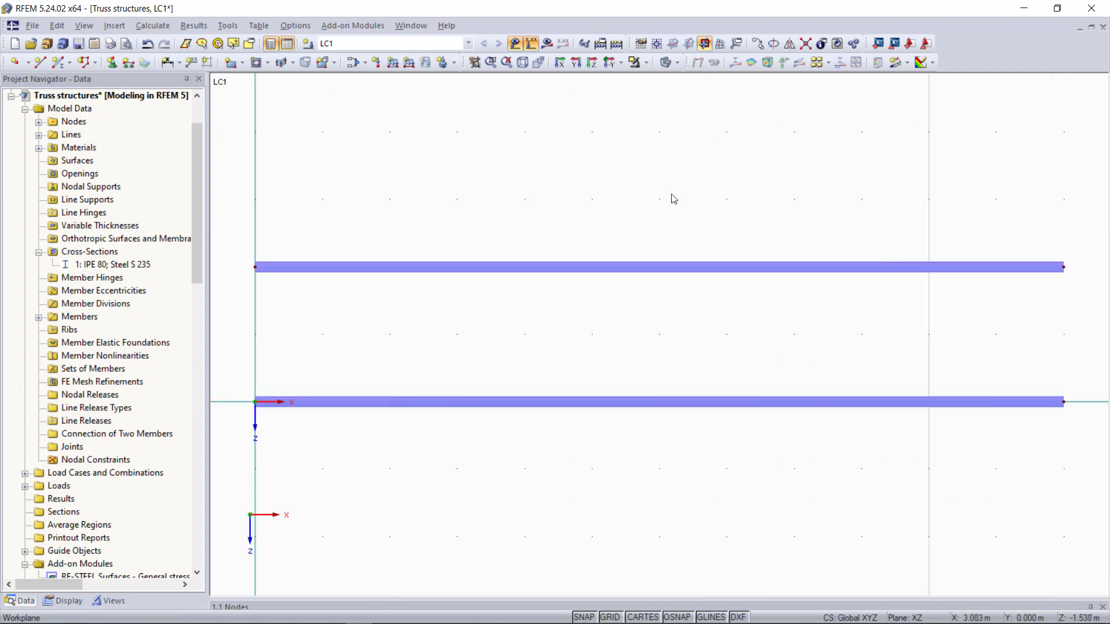
Step: Start new IPE 80 members with Member Type set to Truss
click(70, 62)
click(625, 189)
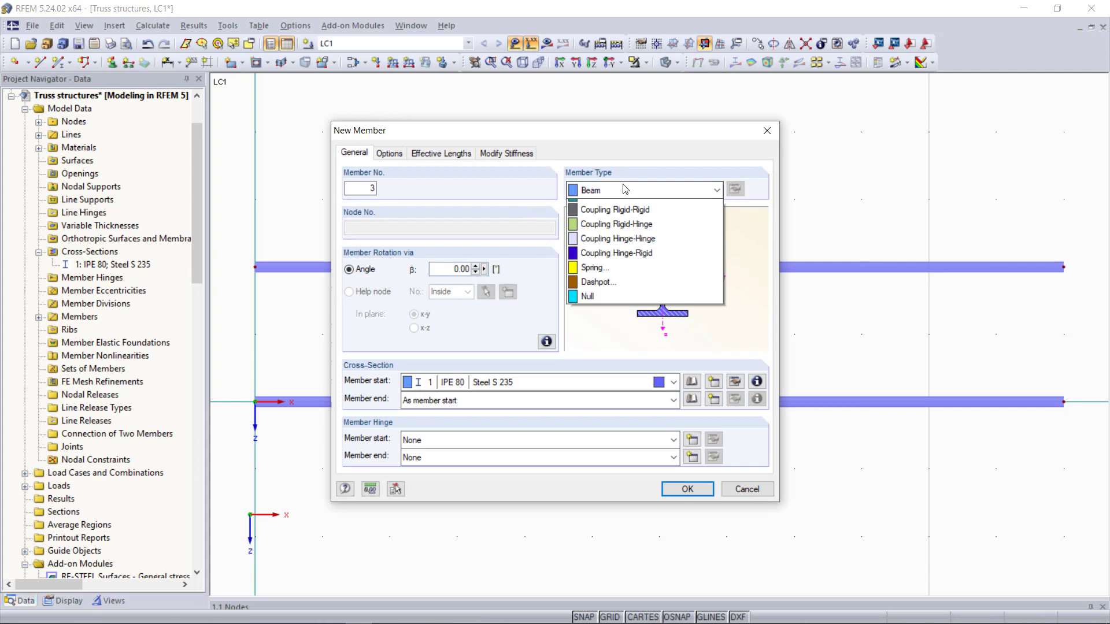
click(602, 247)
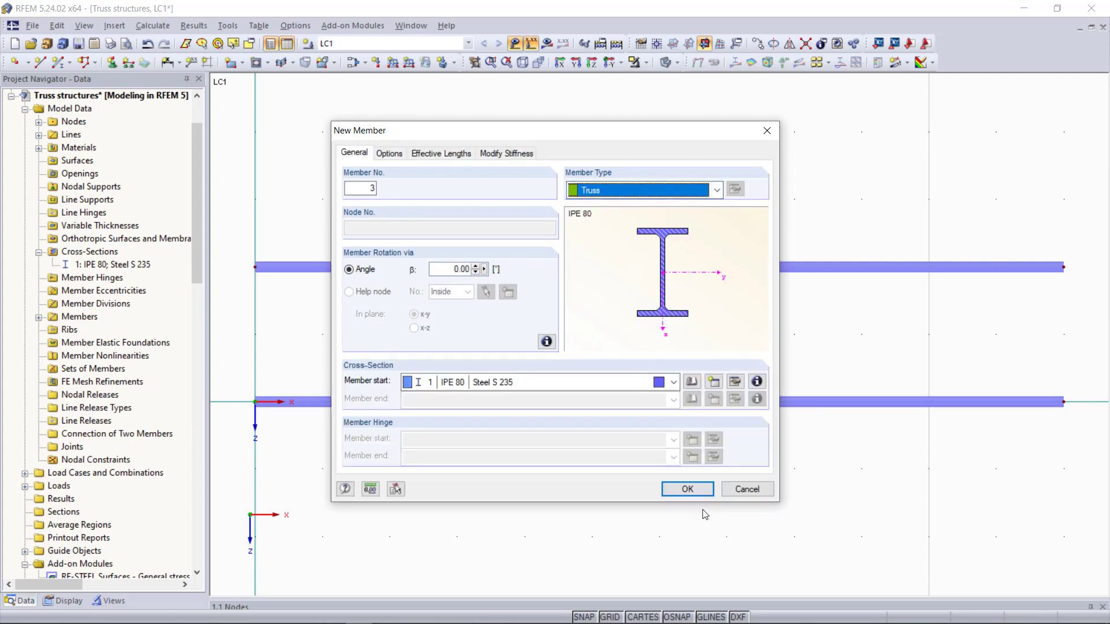
click(687, 489)
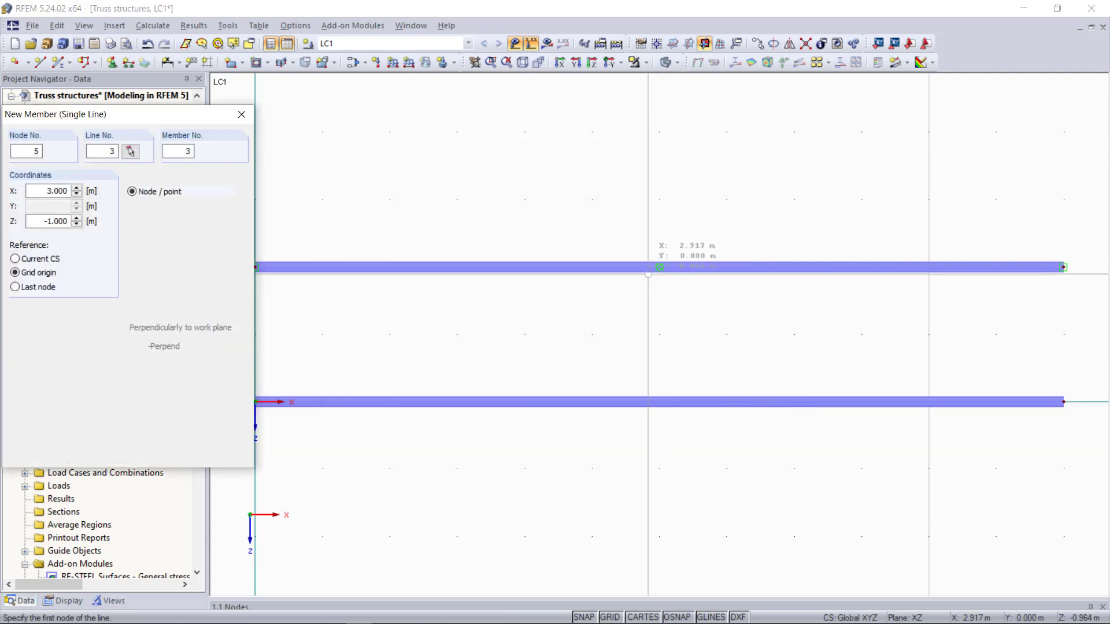
Step: Draw six diagonals between the chords, sloping outward from the top midpoint to both ends
click(659, 267)
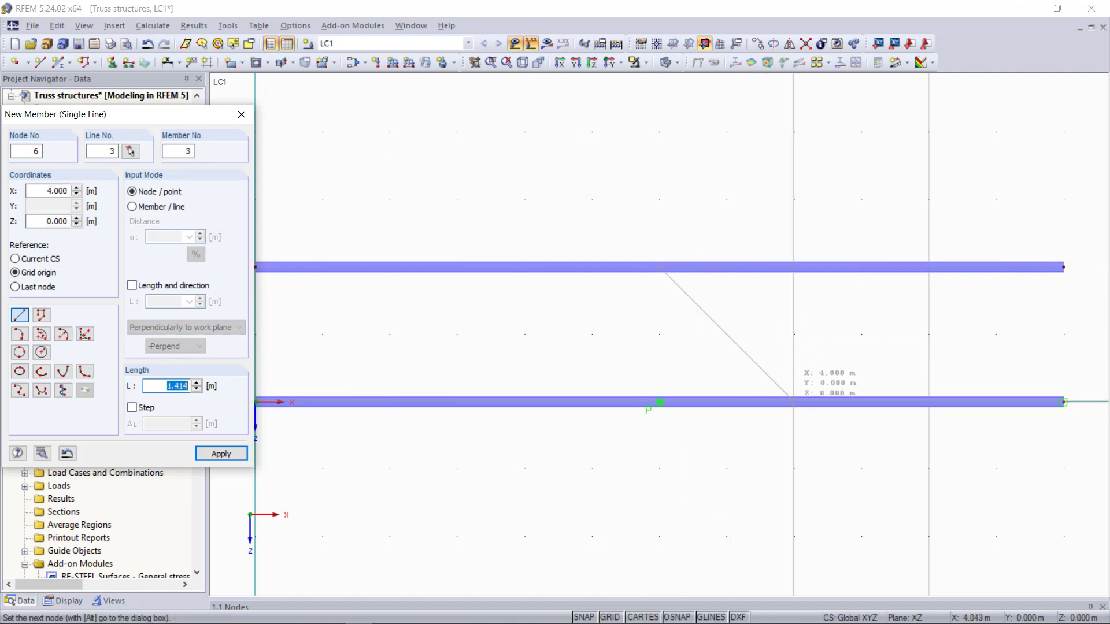
click(793, 401)
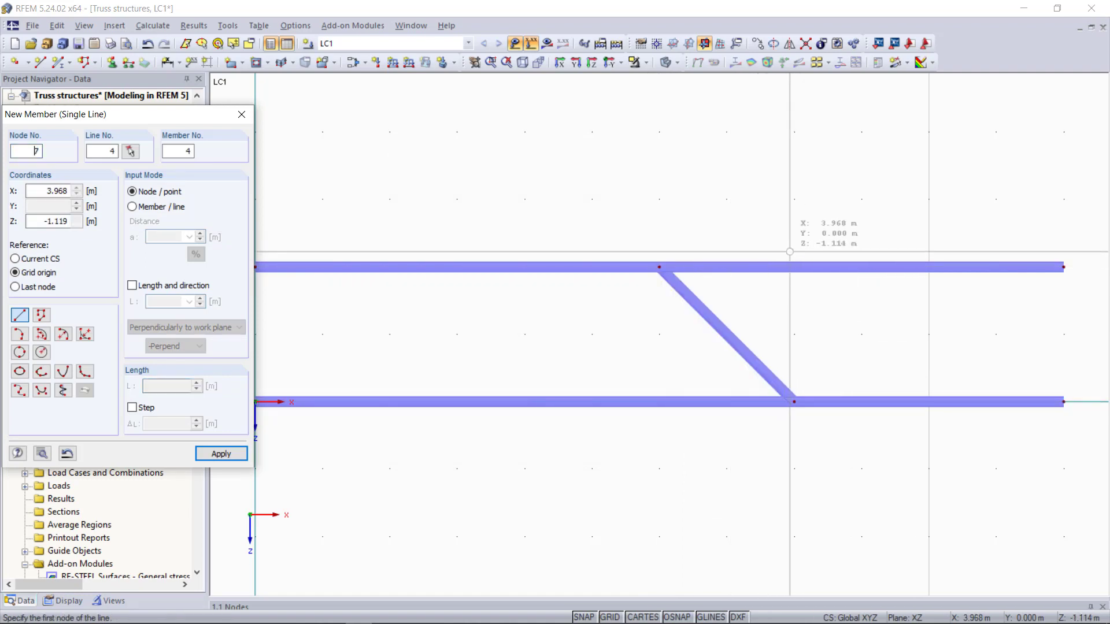
click(793, 267)
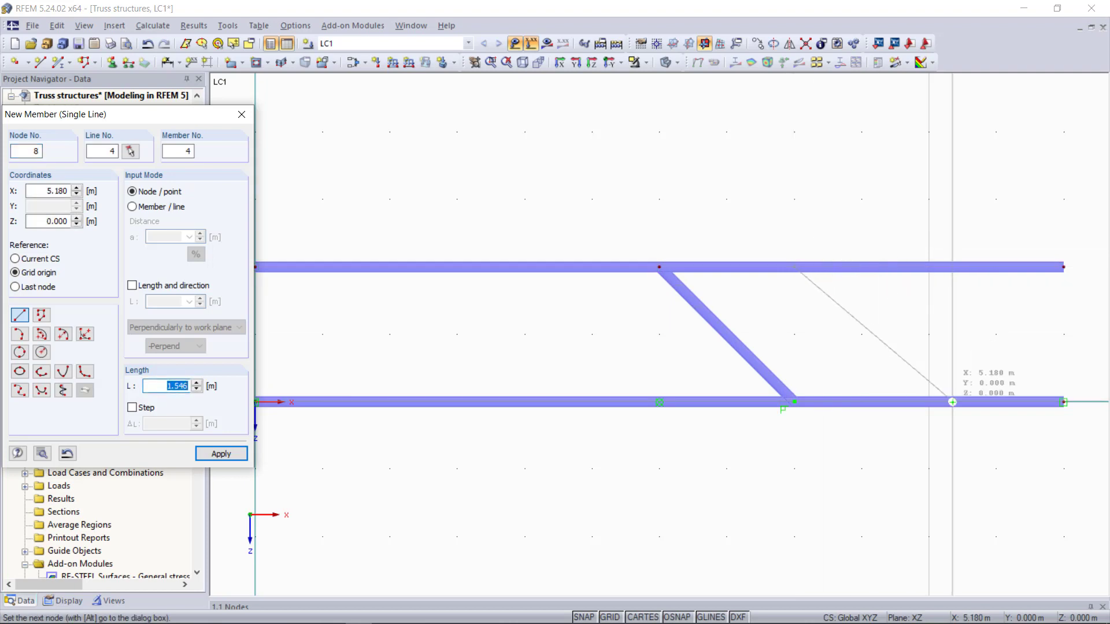
click(928, 402)
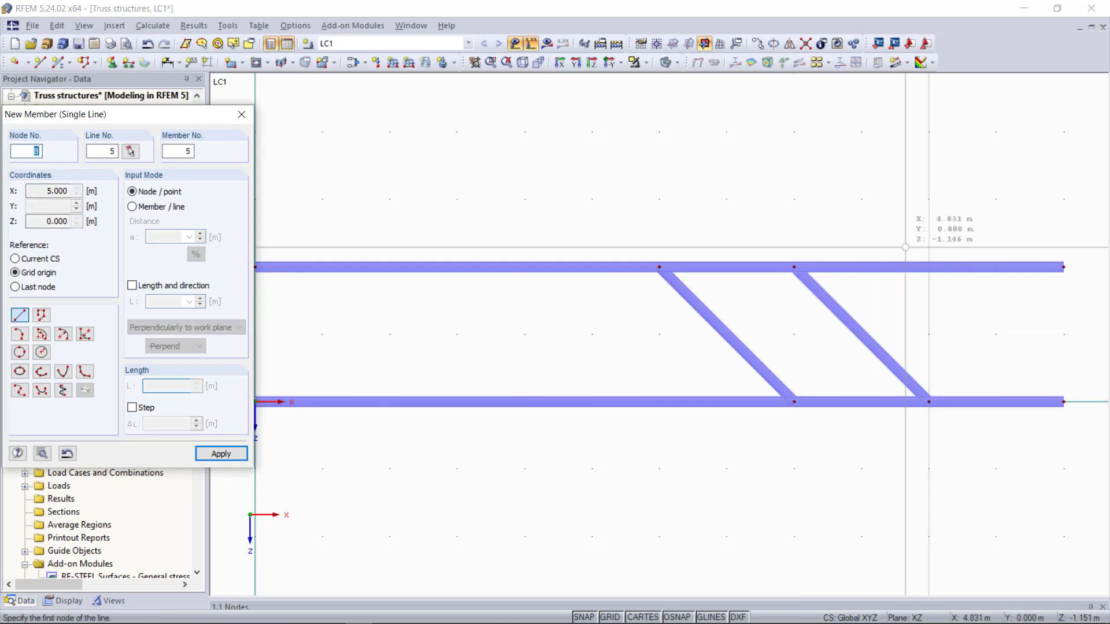
click(929, 267)
click(1064, 401)
click(659, 267)
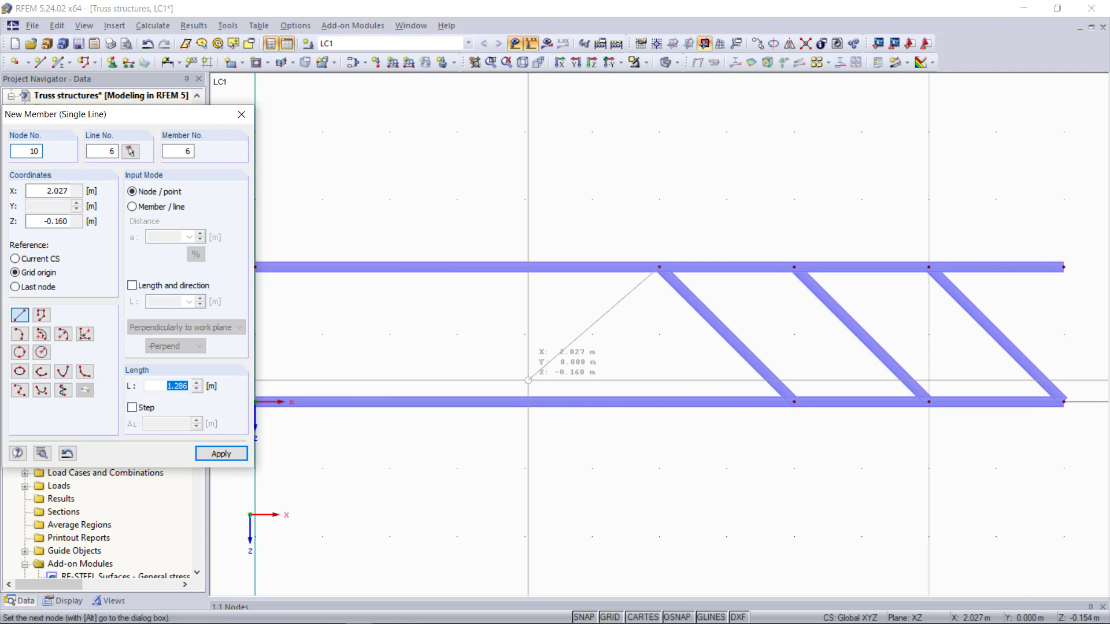
click(524, 401)
click(524, 267)
click(390, 402)
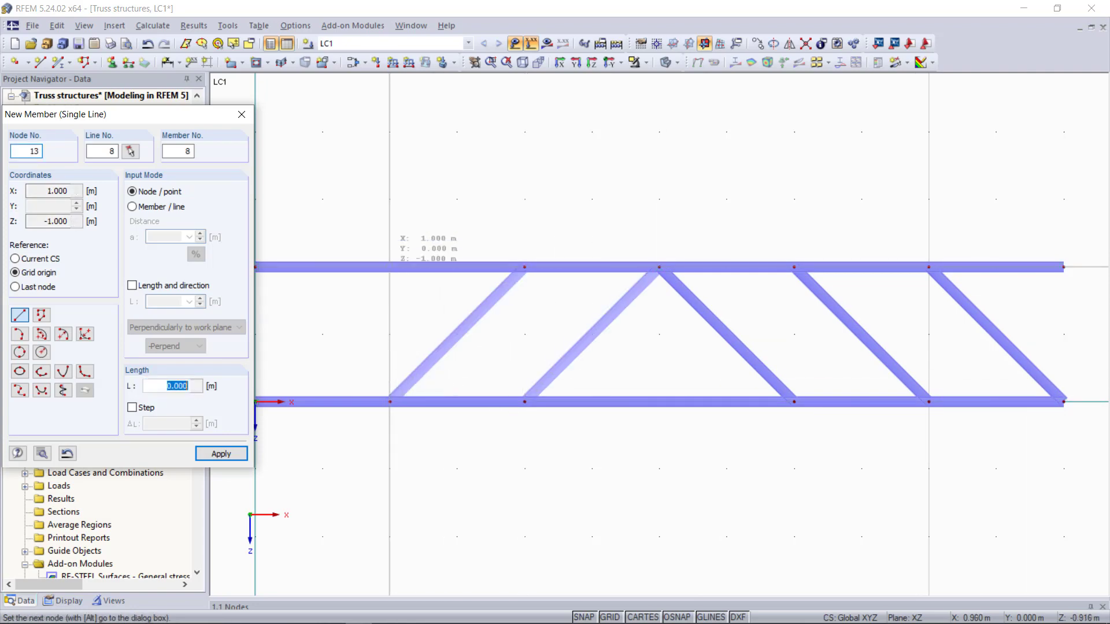
click(390, 267)
click(255, 402)
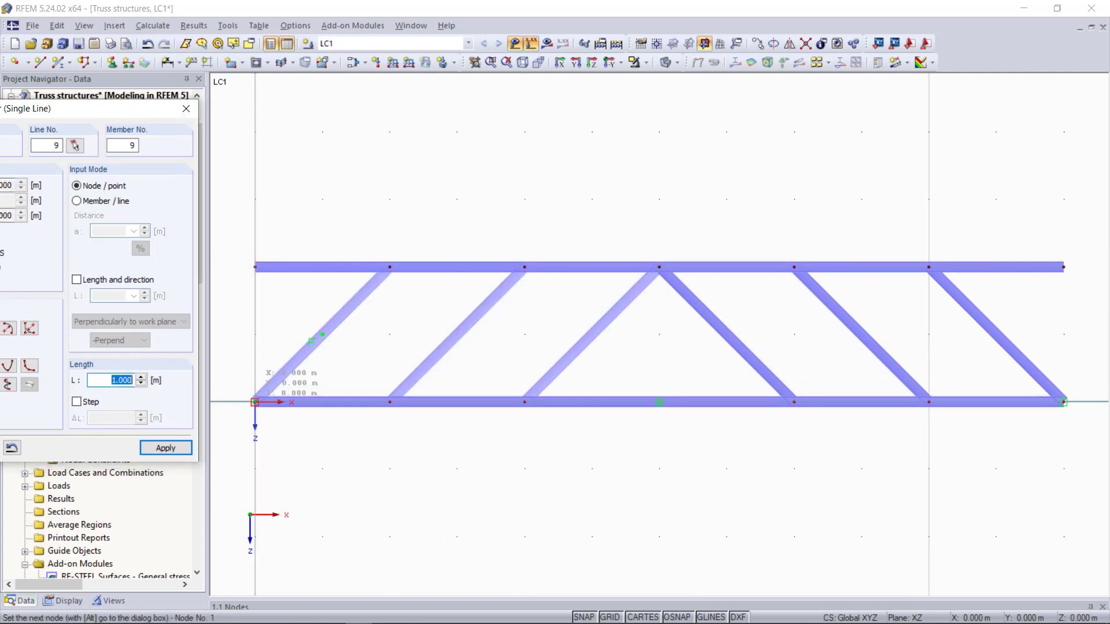
Step: Add verticals between the chords at X 0, 1, 2, 4, 5 and 6 m
click(255, 267)
click(390, 267)
click(390, 401)
click(524, 267)
click(524, 402)
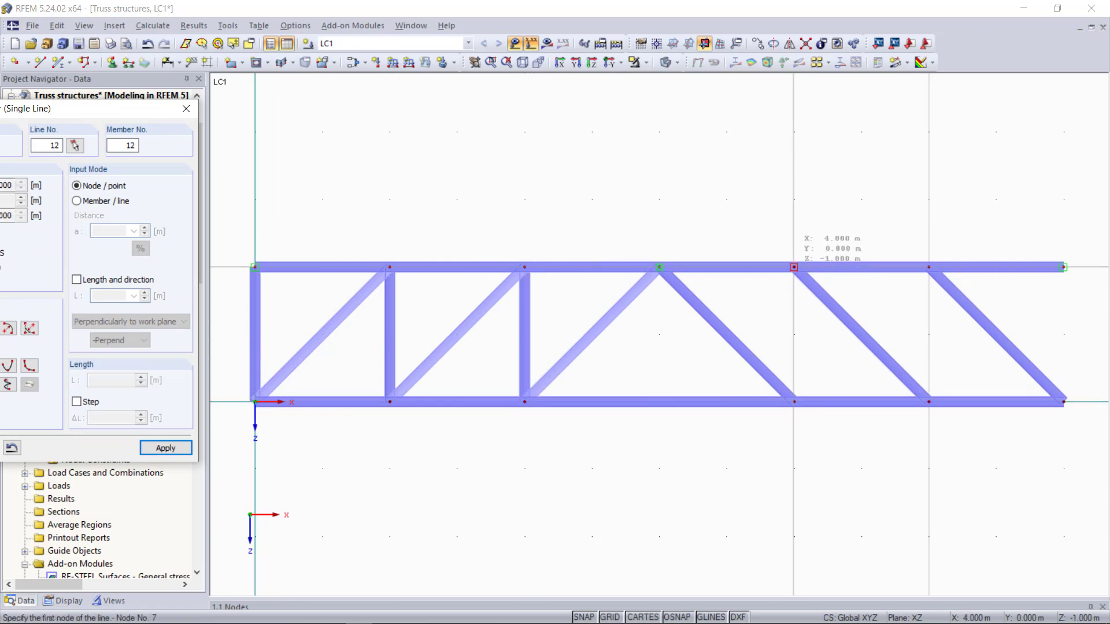
click(793, 267)
click(794, 402)
click(928, 267)
click(928, 401)
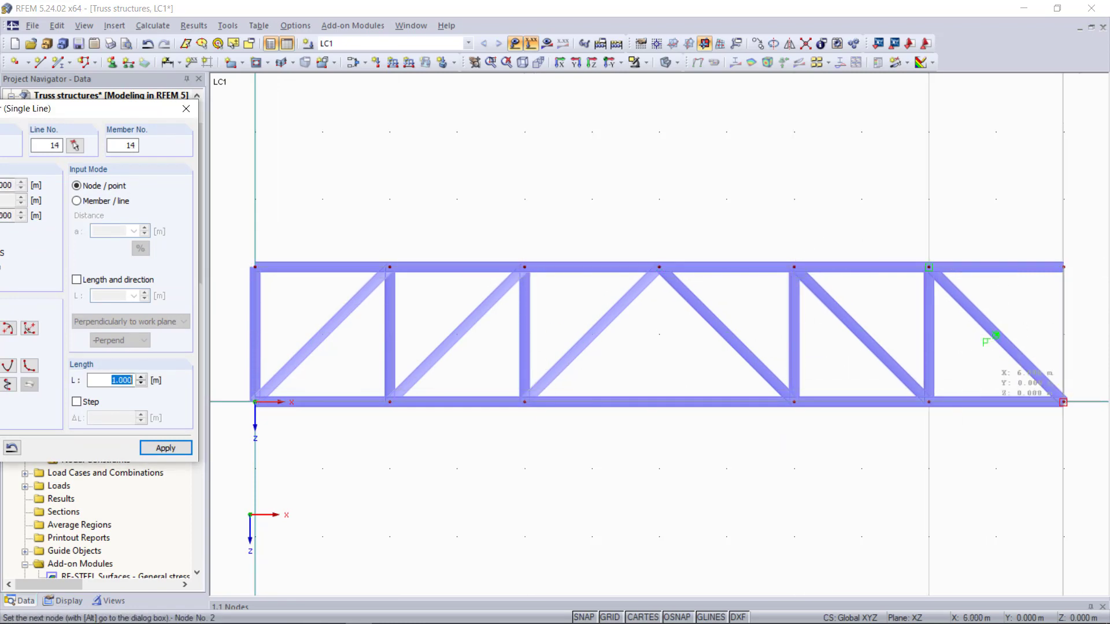
click(1063, 267)
key(Escape)
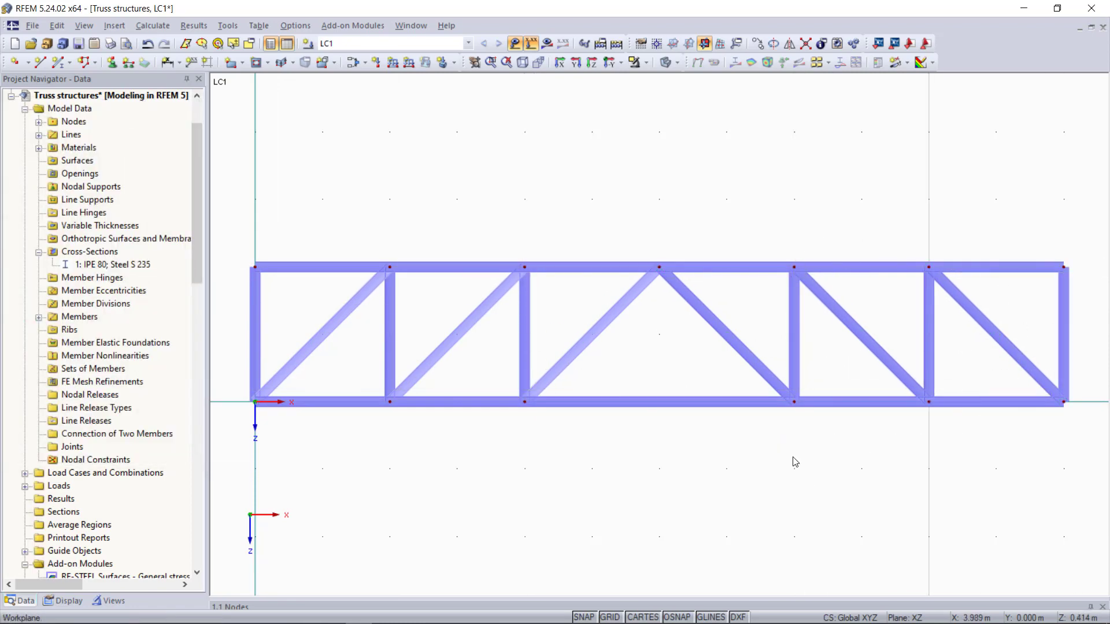
Step: Put a hinged support on the truss's left bottom node
click(111, 63)
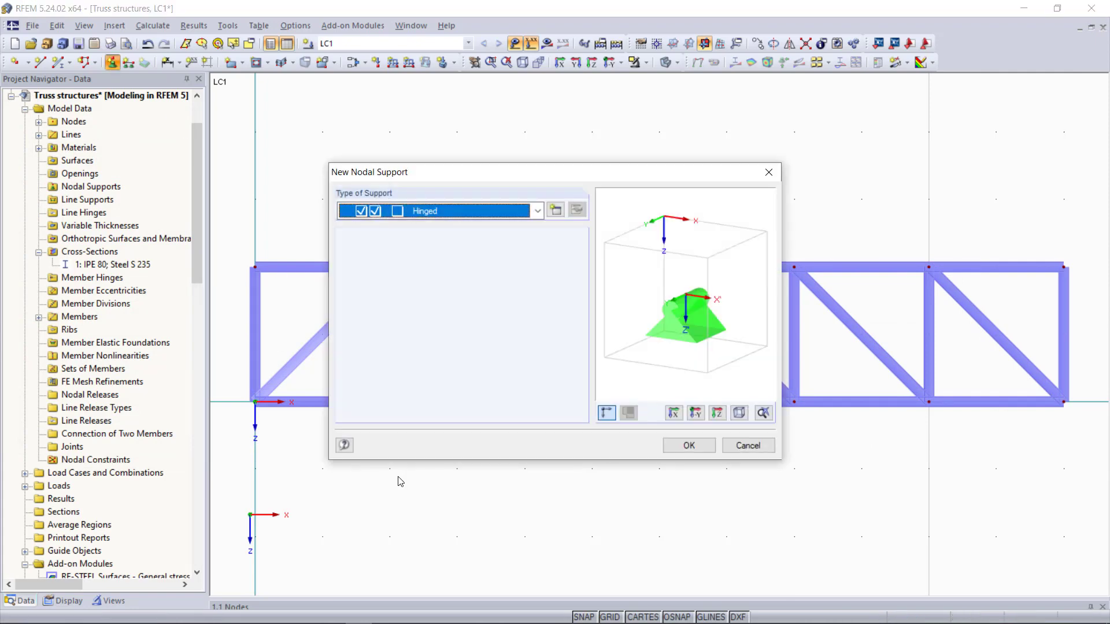
click(687, 445)
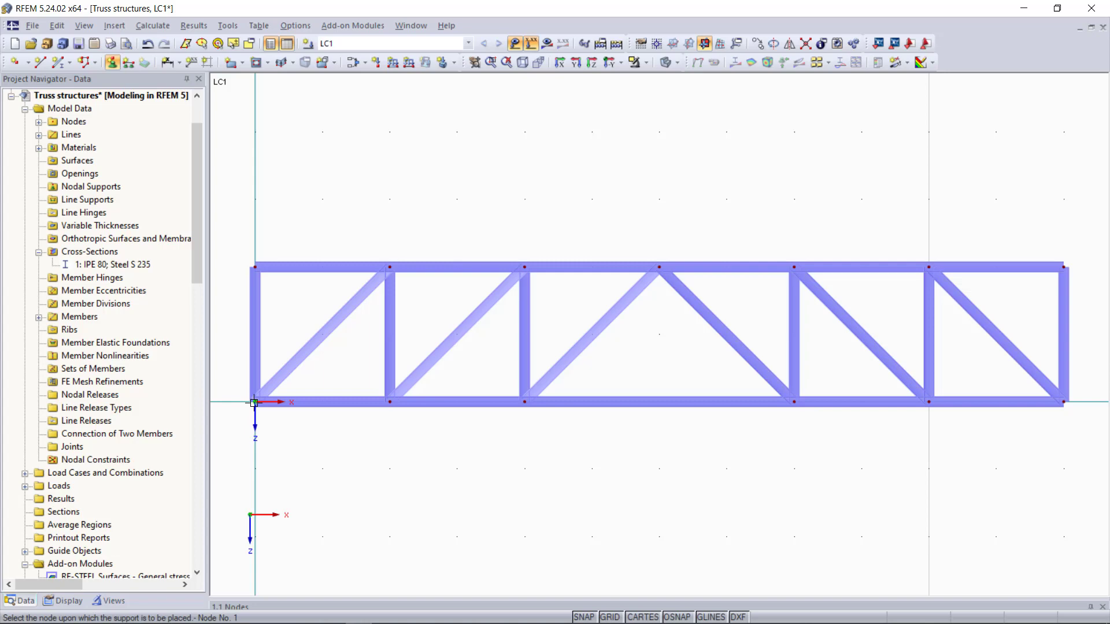
click(254, 401)
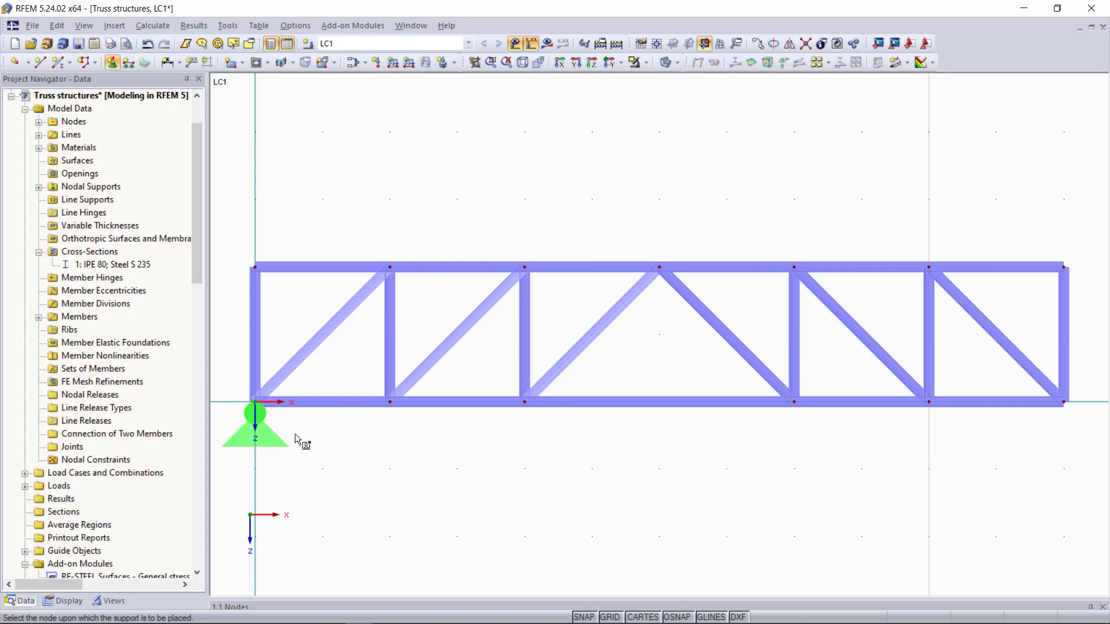
key(Escape)
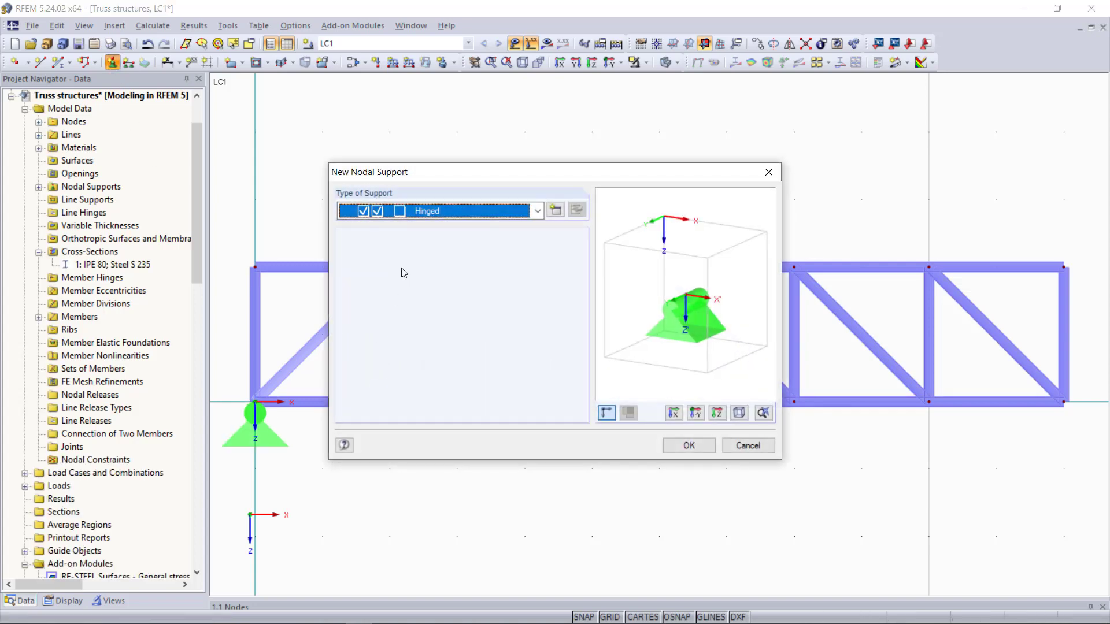
Step: Put a support sliding in X' on the truss's right bottom node
click(538, 211)
click(440, 255)
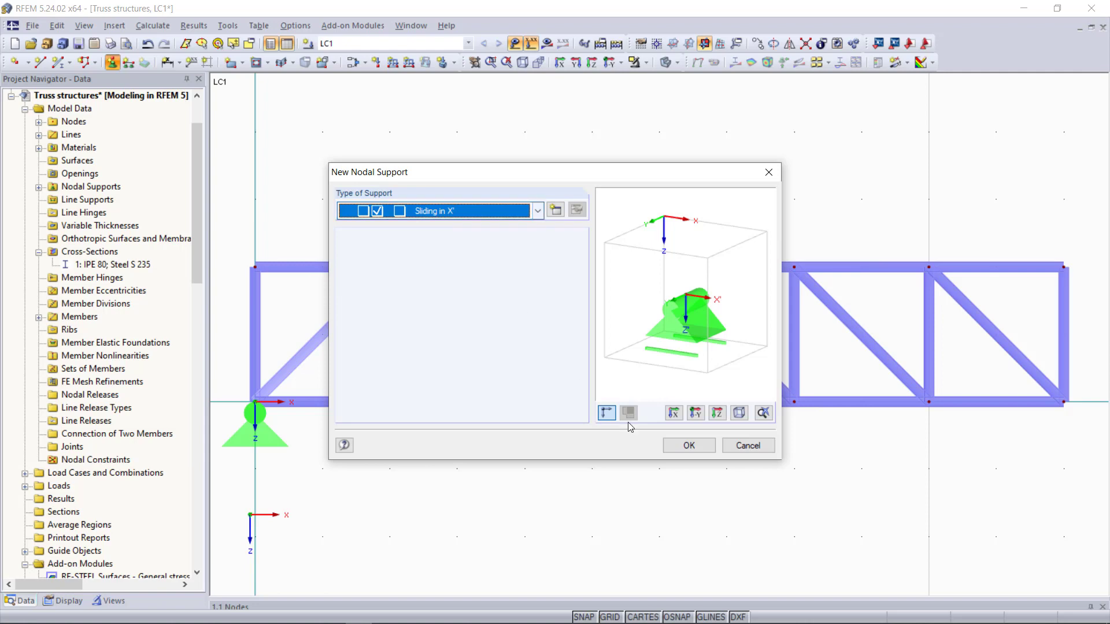
click(689, 445)
click(1065, 404)
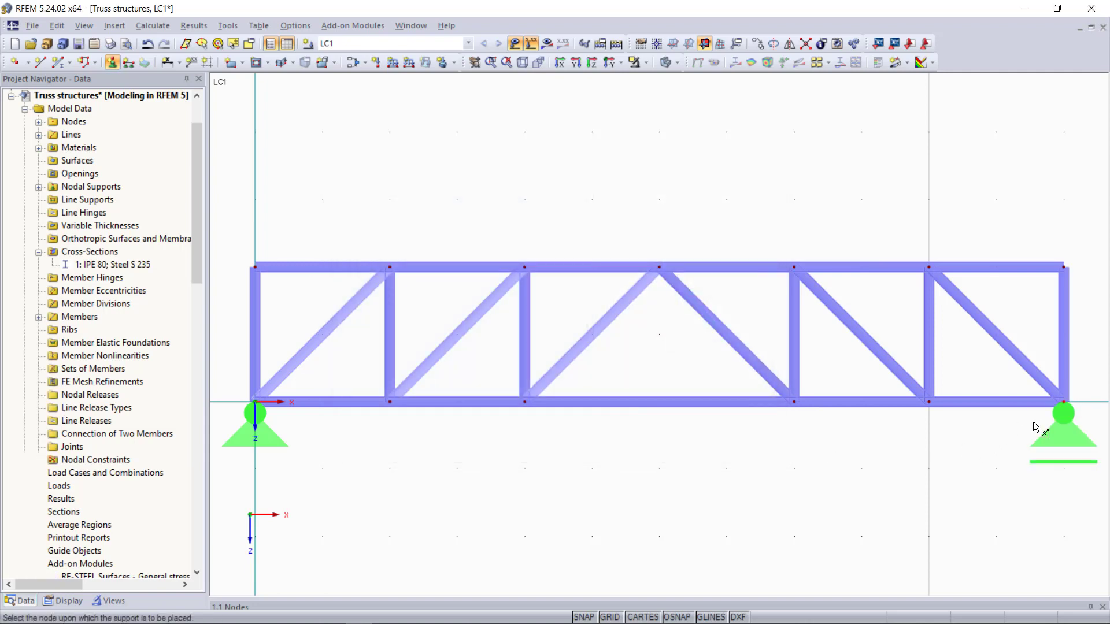
key(Escape)
scroll(615, 457, down, 1)
scroll(615, 457, down, 1)
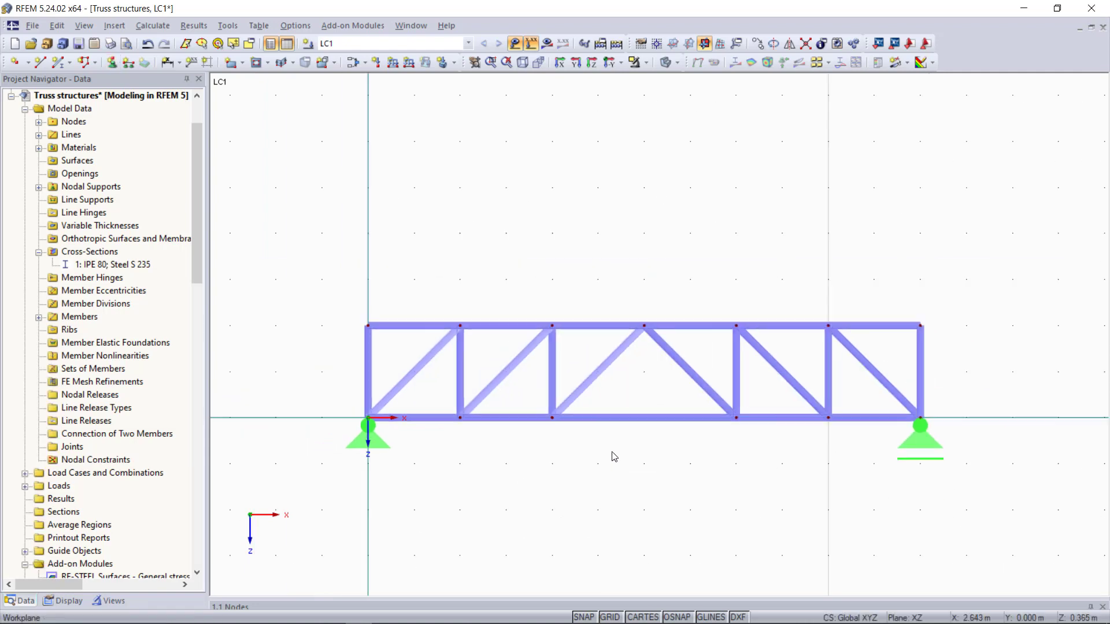
scroll(612, 466, down, 1)
middle_drag(612, 488, 565, 295)
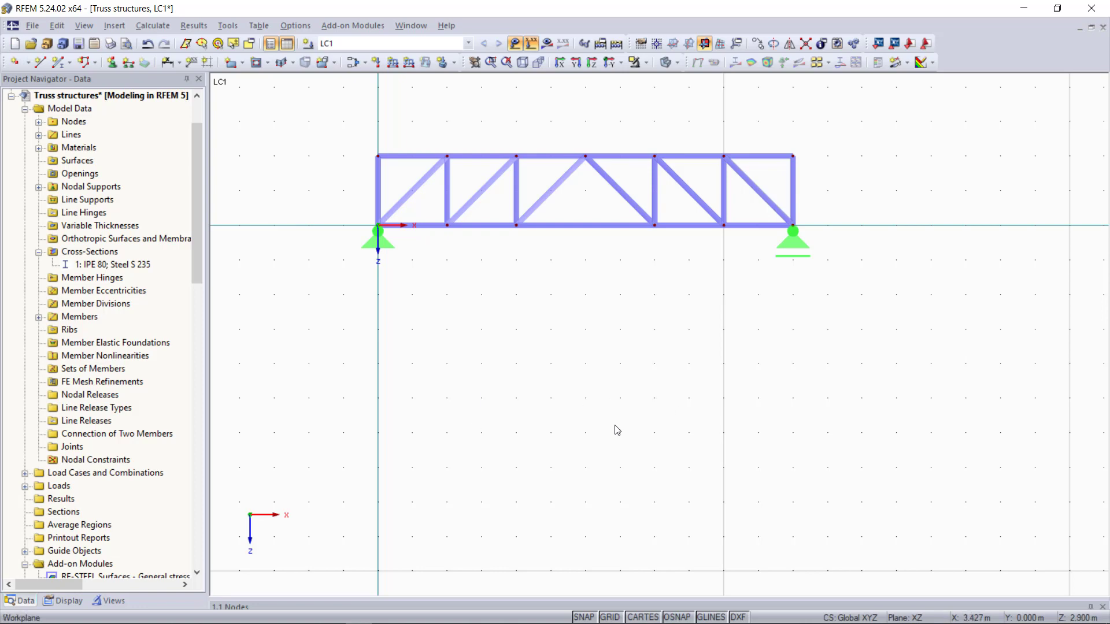
Step: Add a new node at X 0, Z 3.5 m below the truss's left end
click(16, 63)
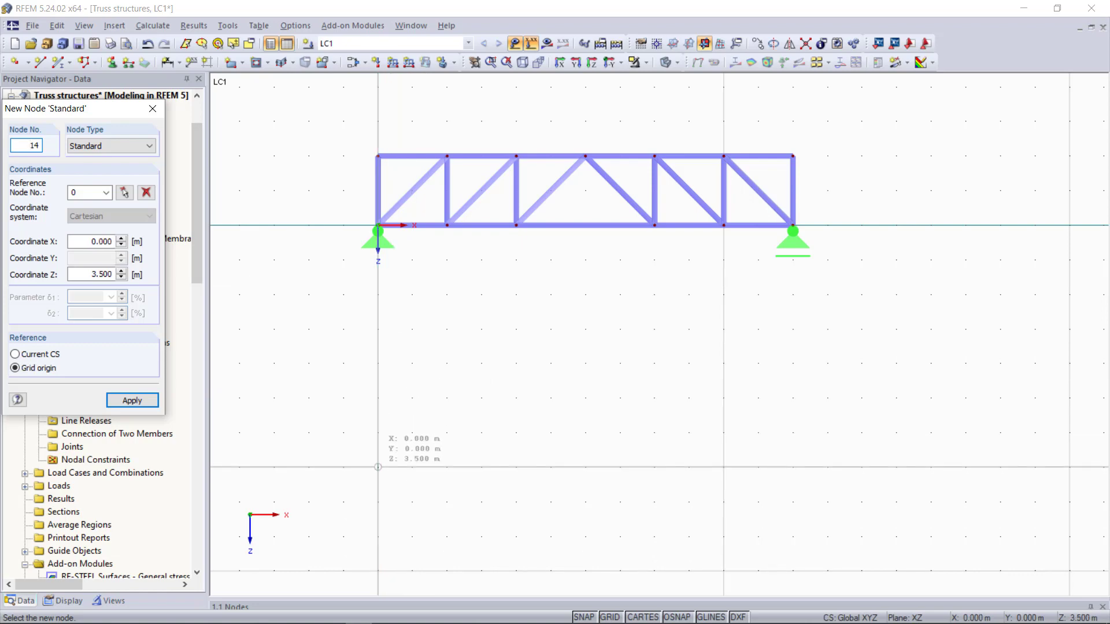
click(378, 467)
key(Escape)
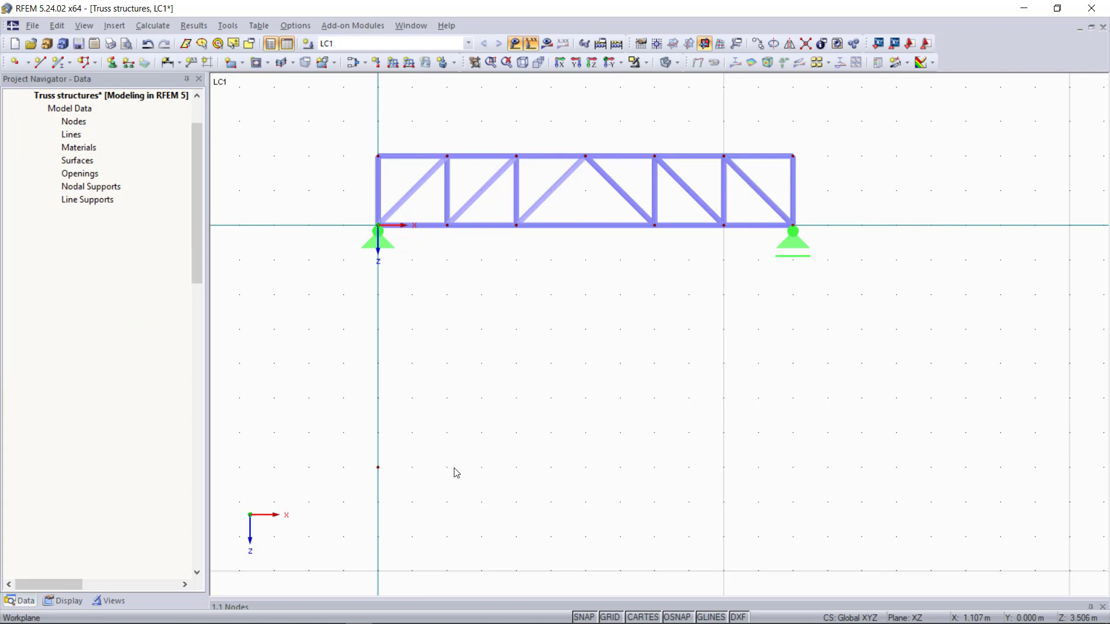
click(237, 29)
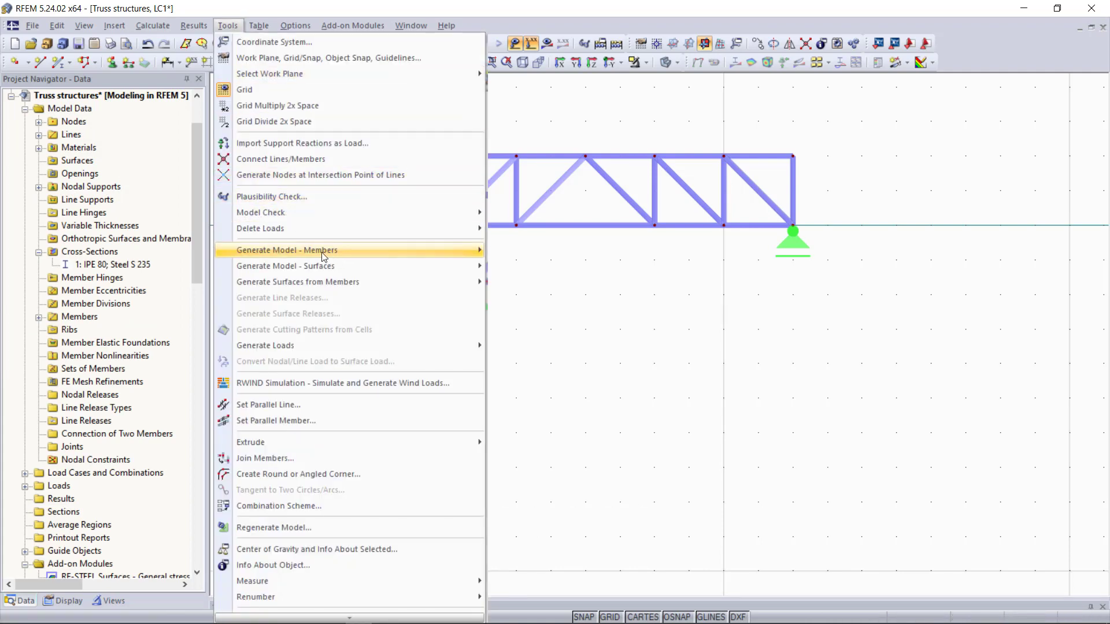
mouse_move(287, 250)
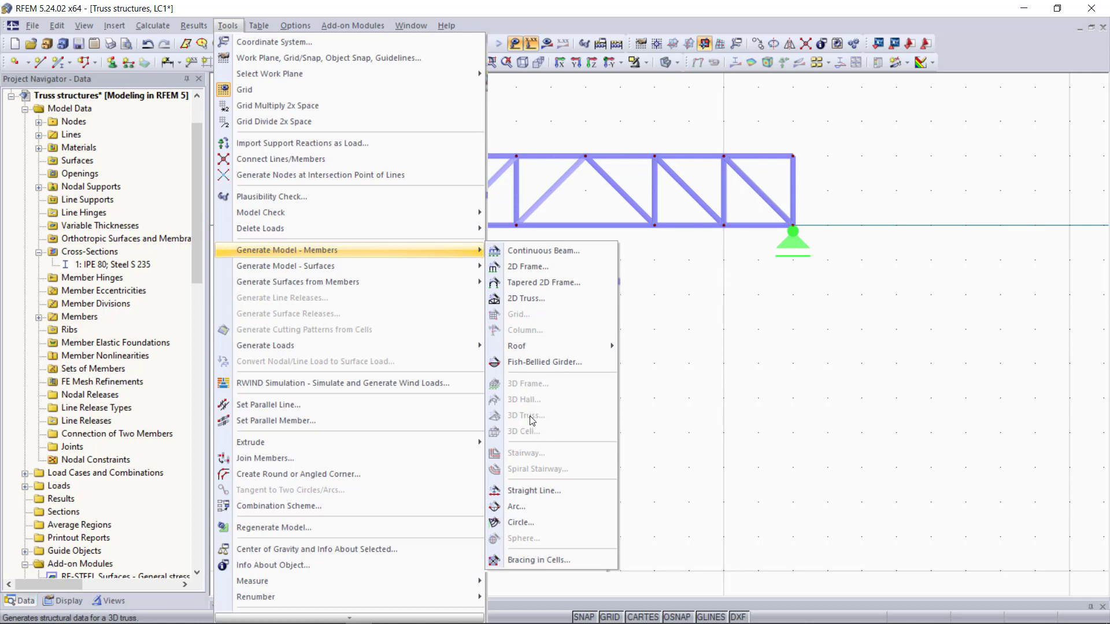
Step: Open the Generate 2D Truss dialog and review its settings
click(529, 302)
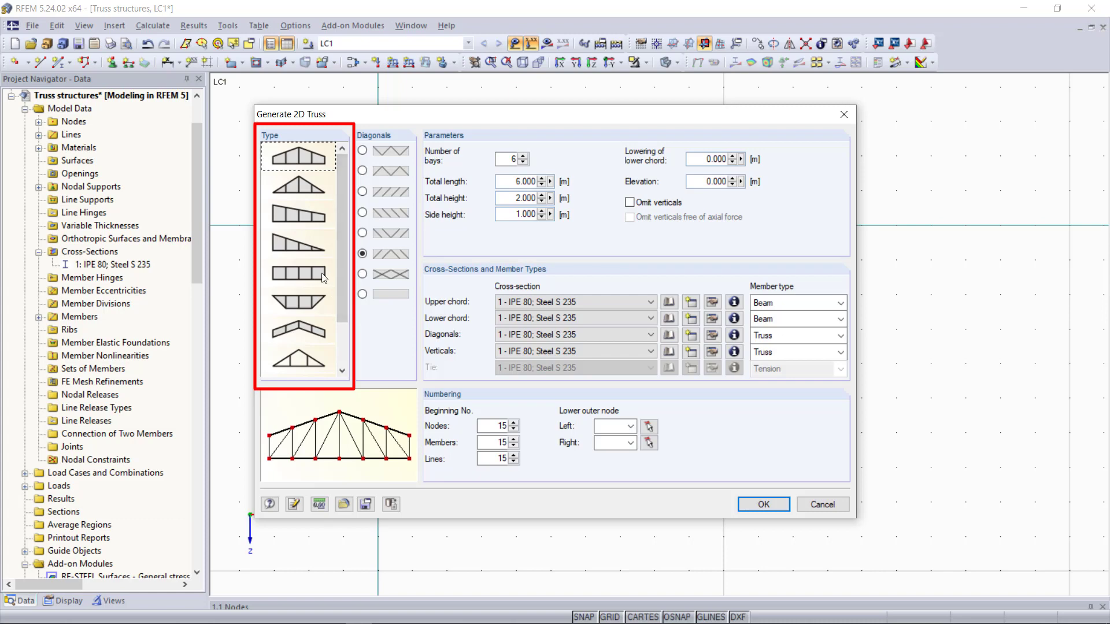
scroll(339, 312, down, 3)
scroll(342, 196, up, 3)
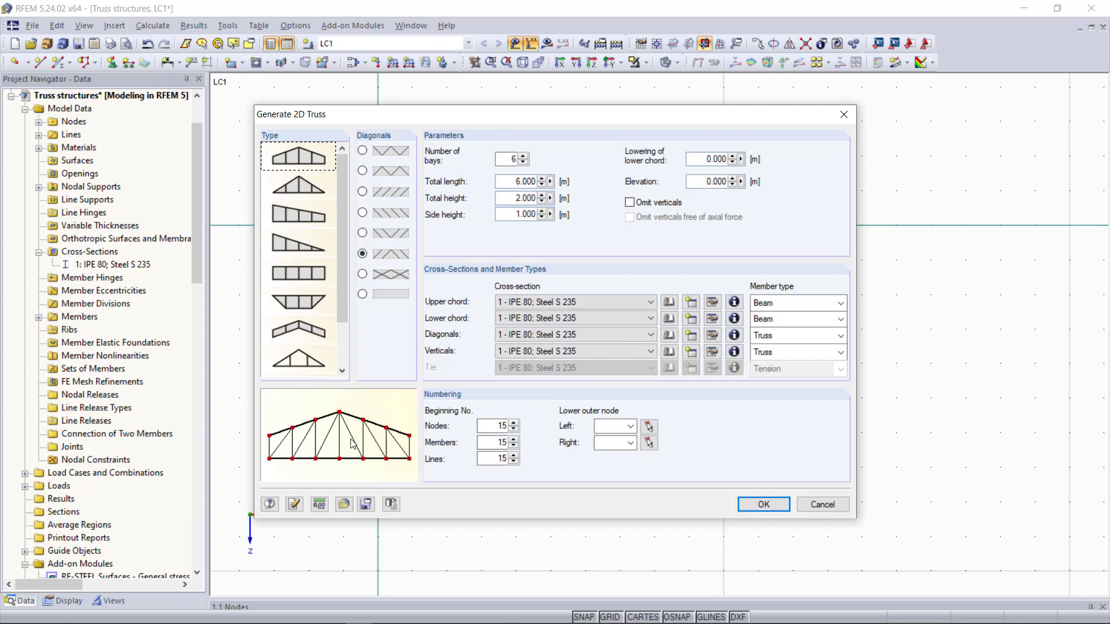
Step: Set 6 bays, 6.000 m length, 2.000 m height and 1.000 m side height, keeping IPE 80
double_click(509, 159)
drag(512, 182, 541, 180)
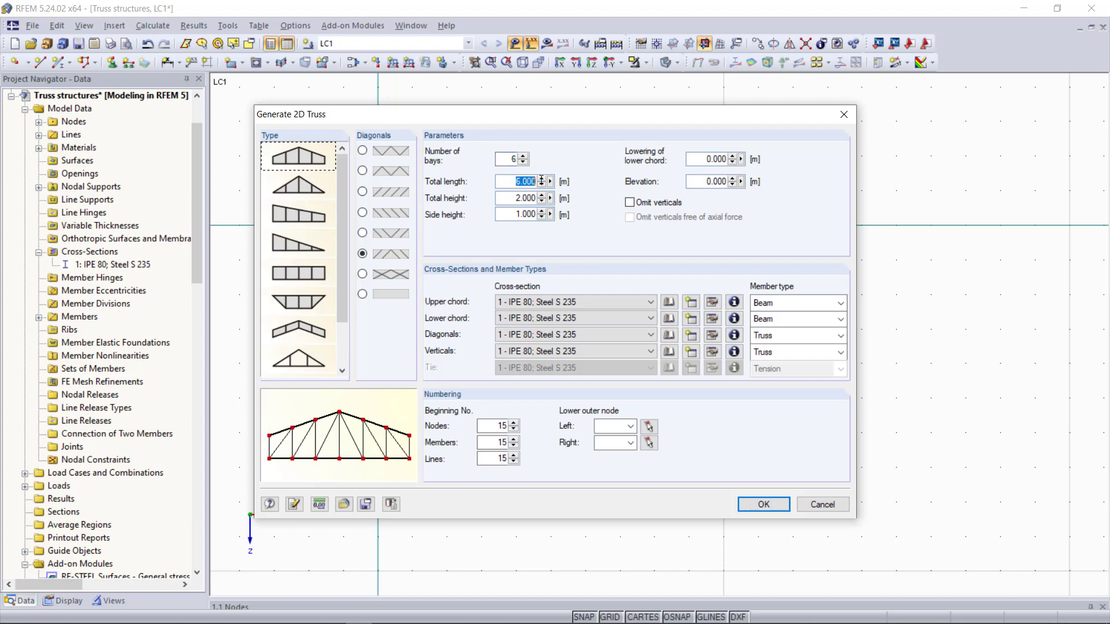
click(515, 198)
click(514, 215)
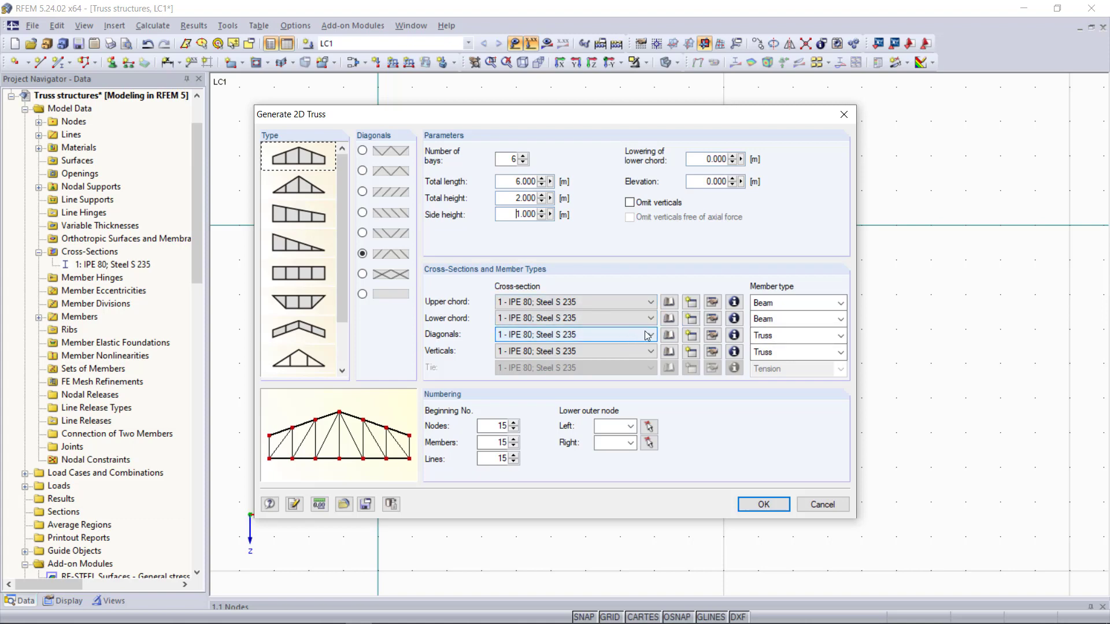
click(670, 303)
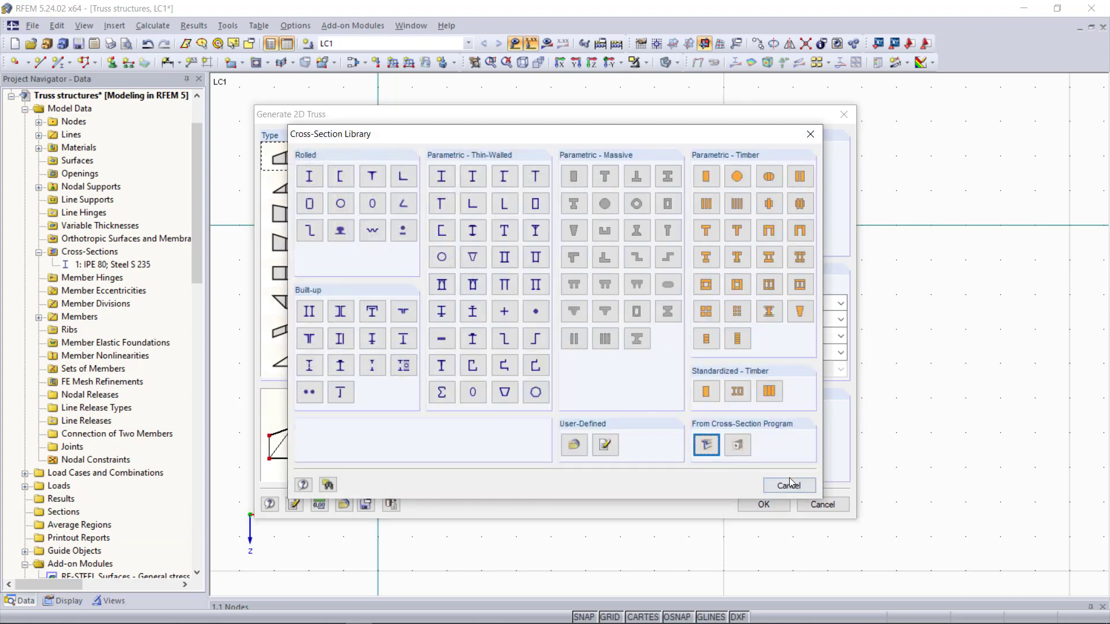
click(789, 484)
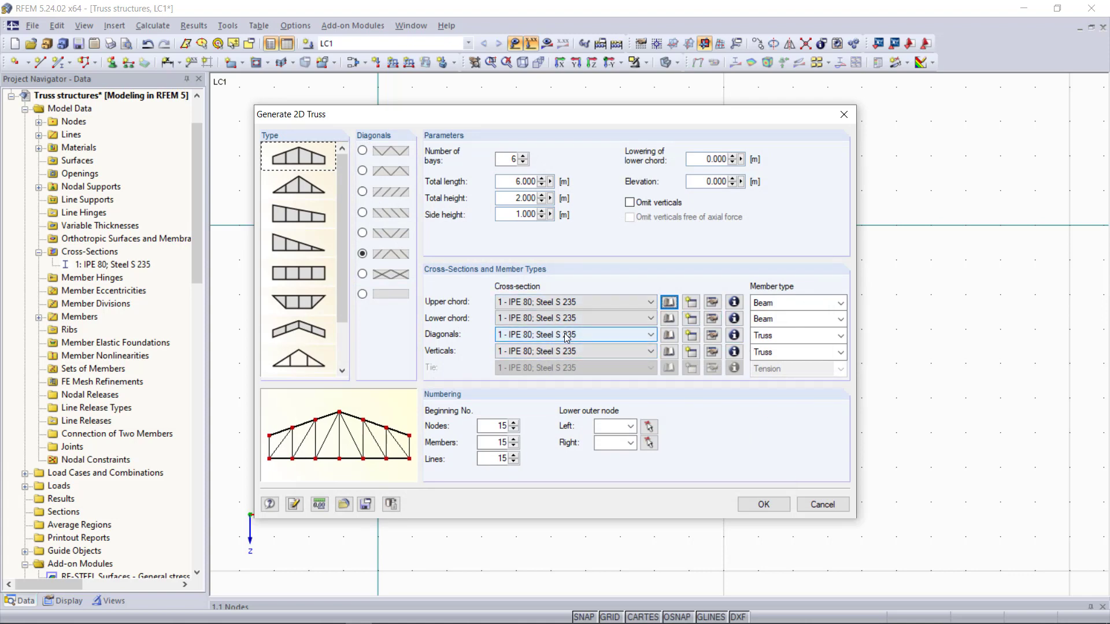
Step: Pick node 14 as the lower left node and generate the truss
click(649, 429)
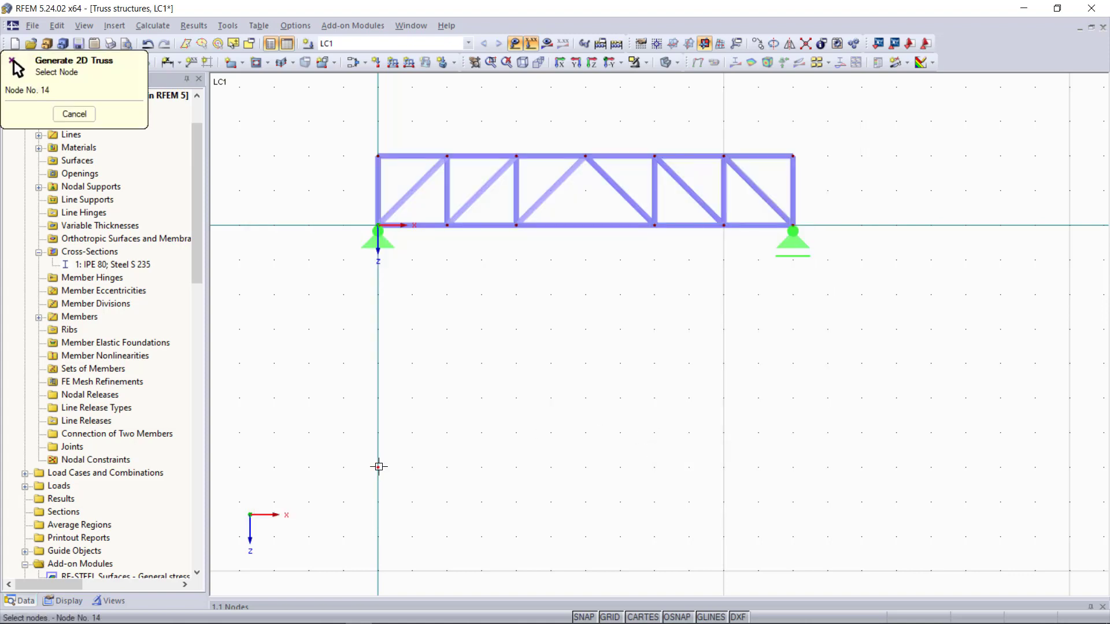
click(375, 466)
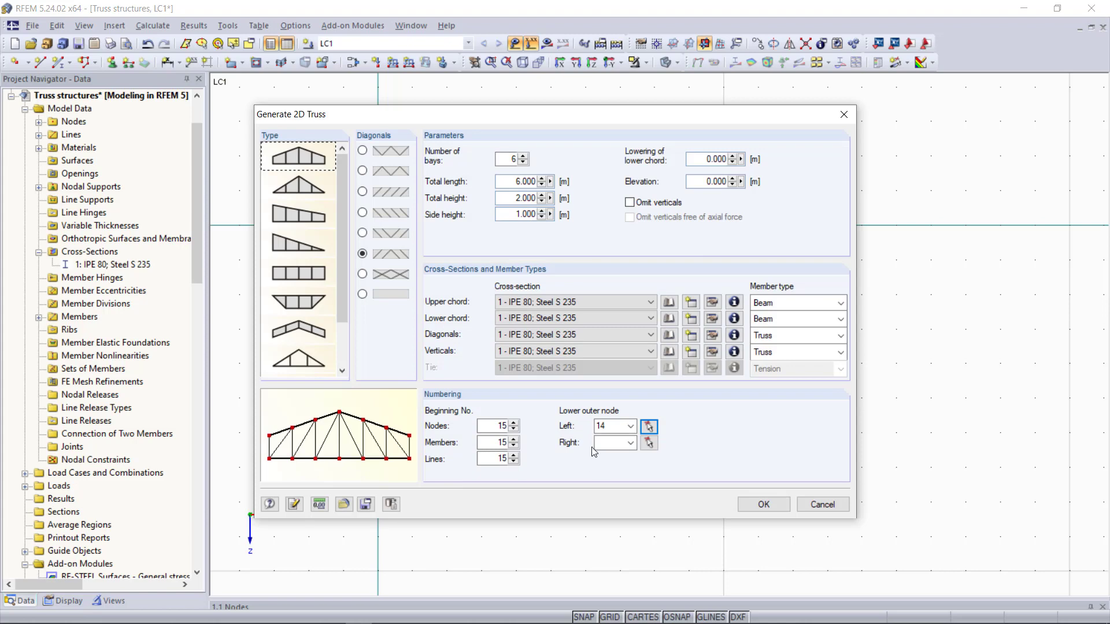
click(745, 502)
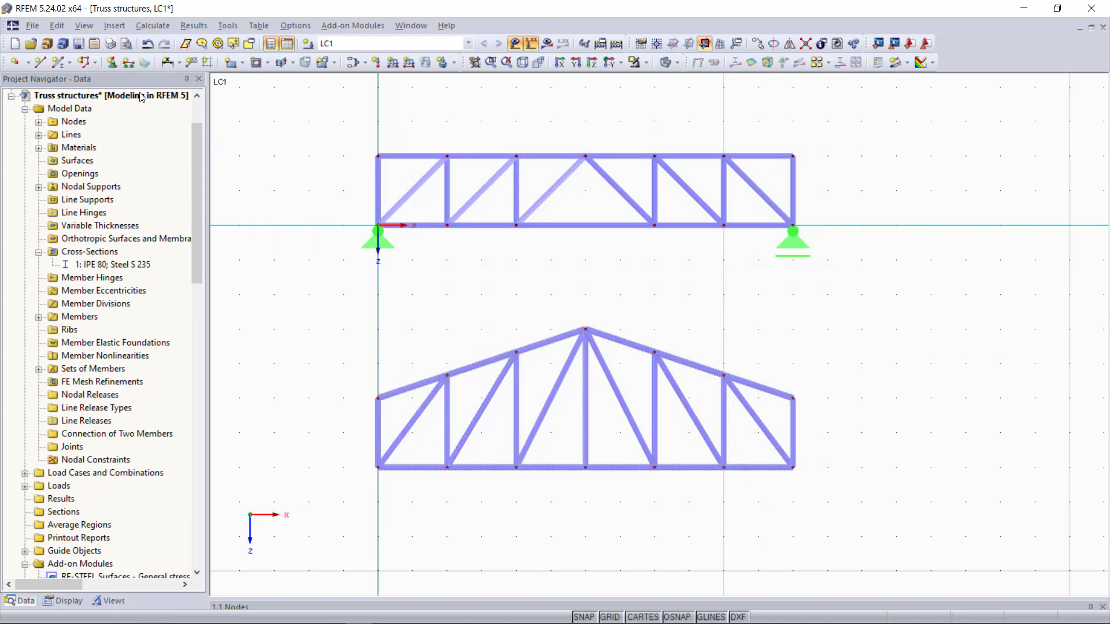
Step: Support the lower truss's bottom ends, hinged at left and sliding in X' at right
click(112, 62)
click(688, 445)
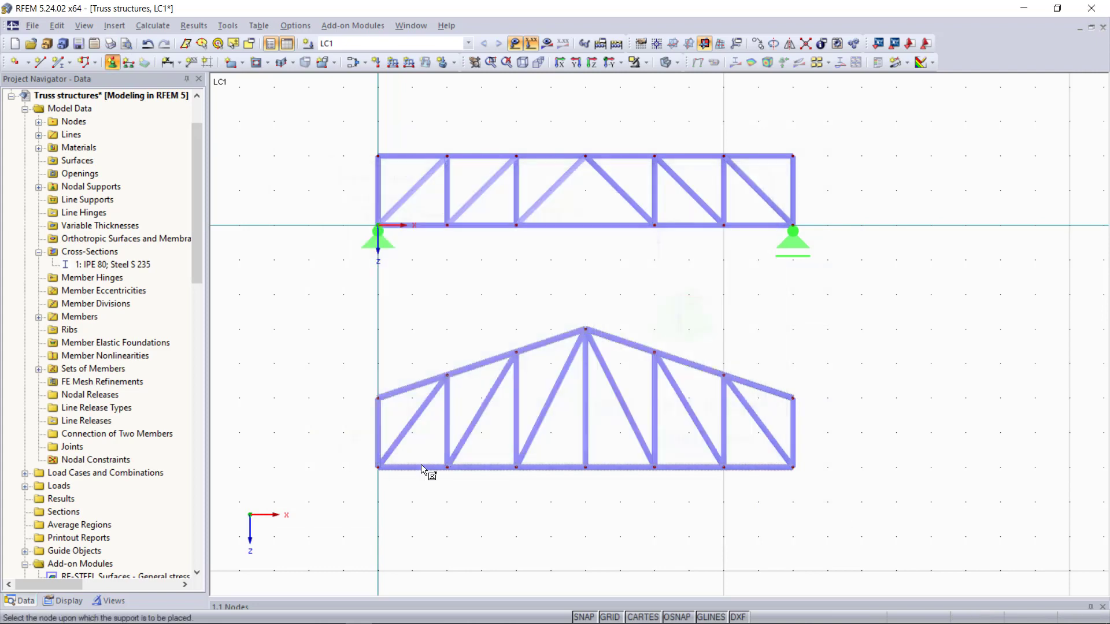
click(379, 471)
click(793, 471)
double_click(793, 477)
click(537, 250)
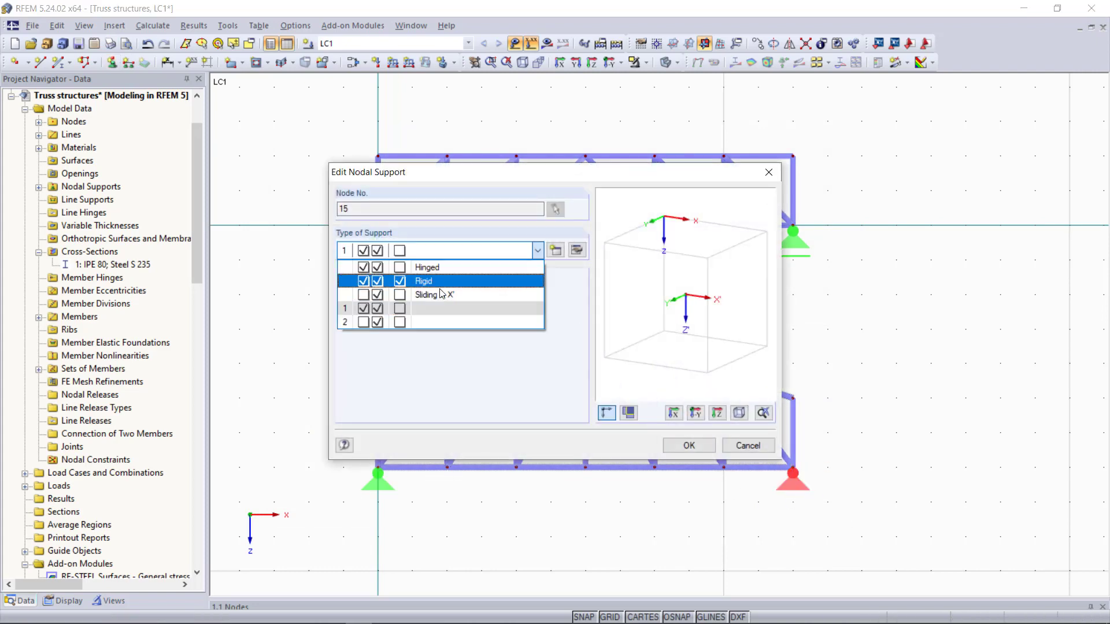
click(404, 321)
click(688, 445)
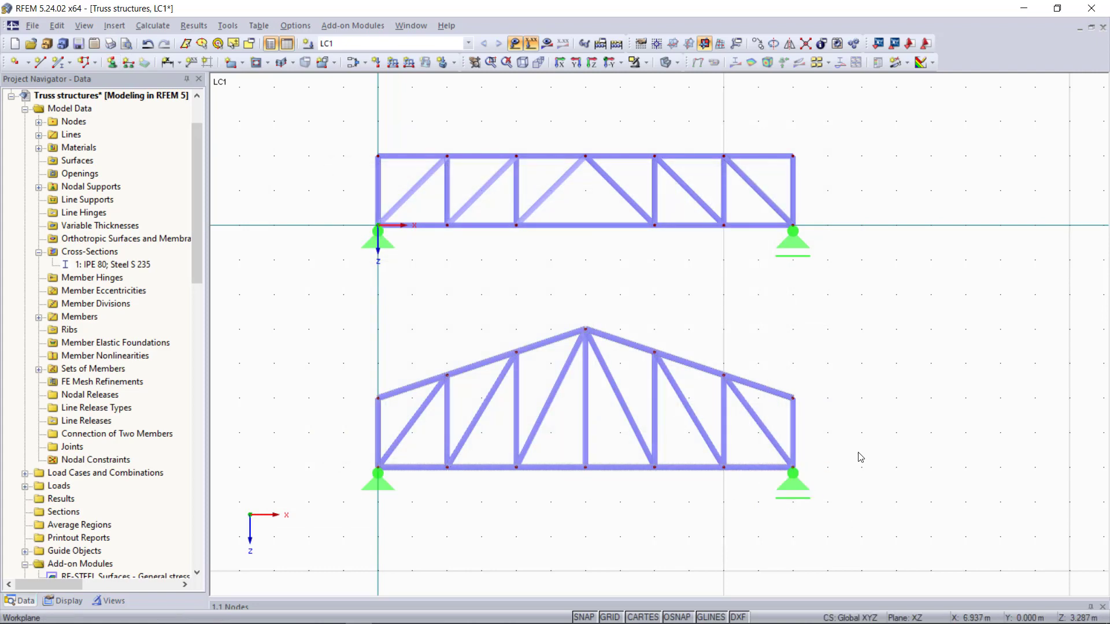
Step: Apply a 100 kN Pz nodal load at the top middle node of both trusses
click(376, 63)
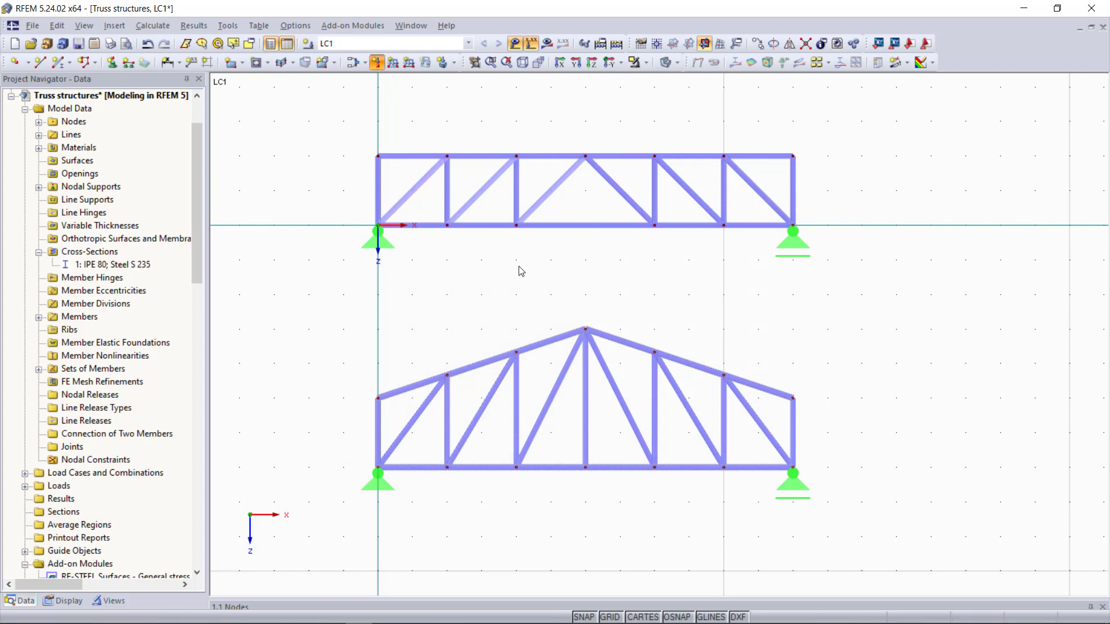
drag(317, 274, 350, 273)
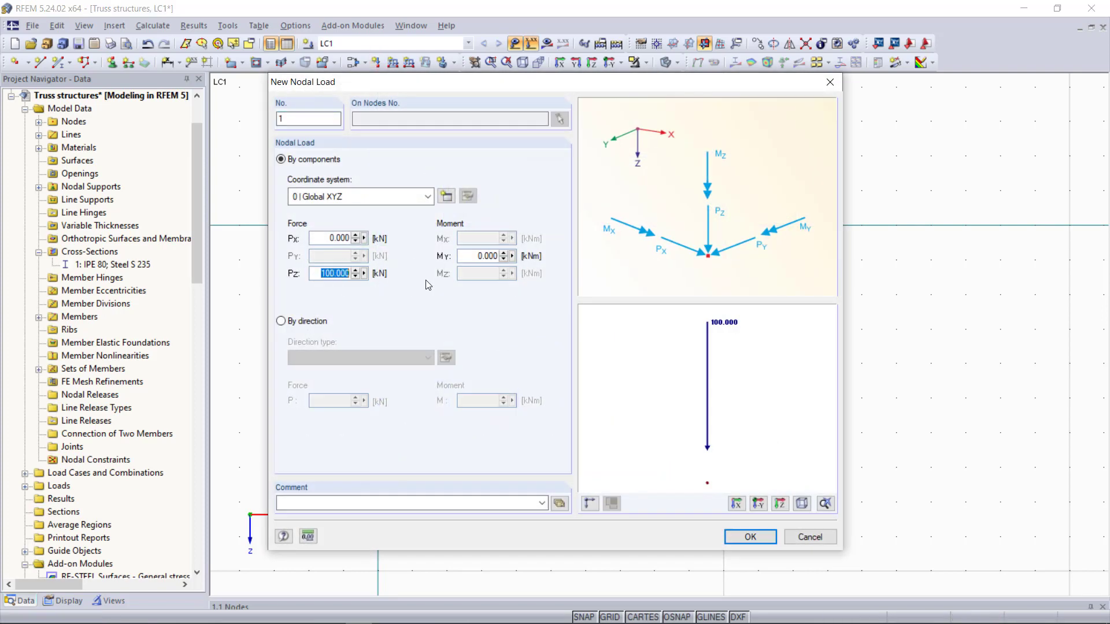
text(100)
click(745, 535)
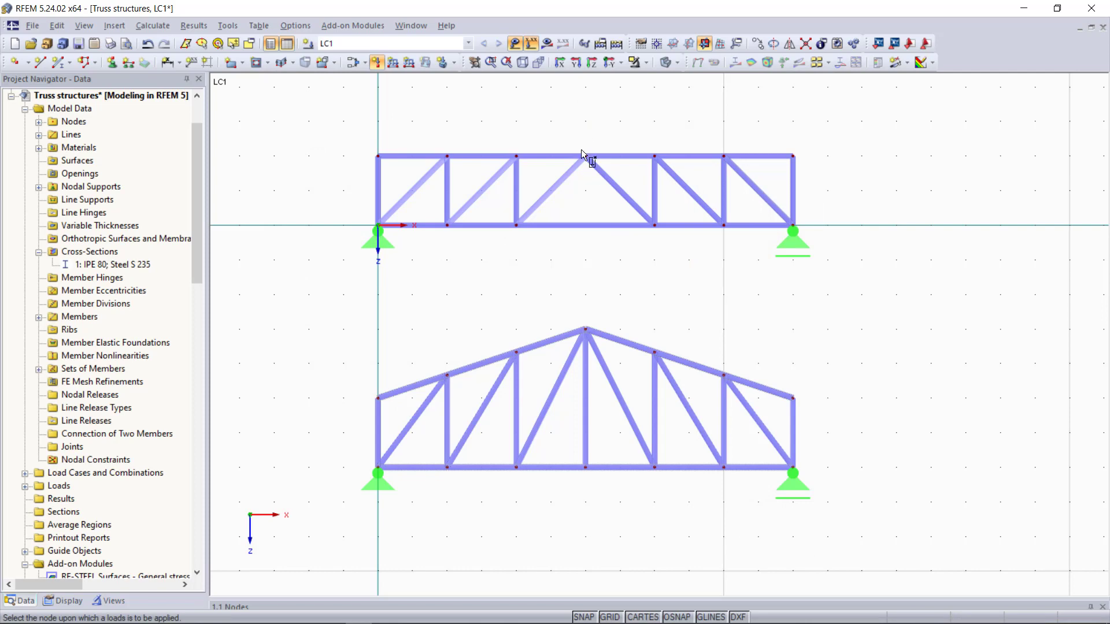
click(585, 156)
click(585, 330)
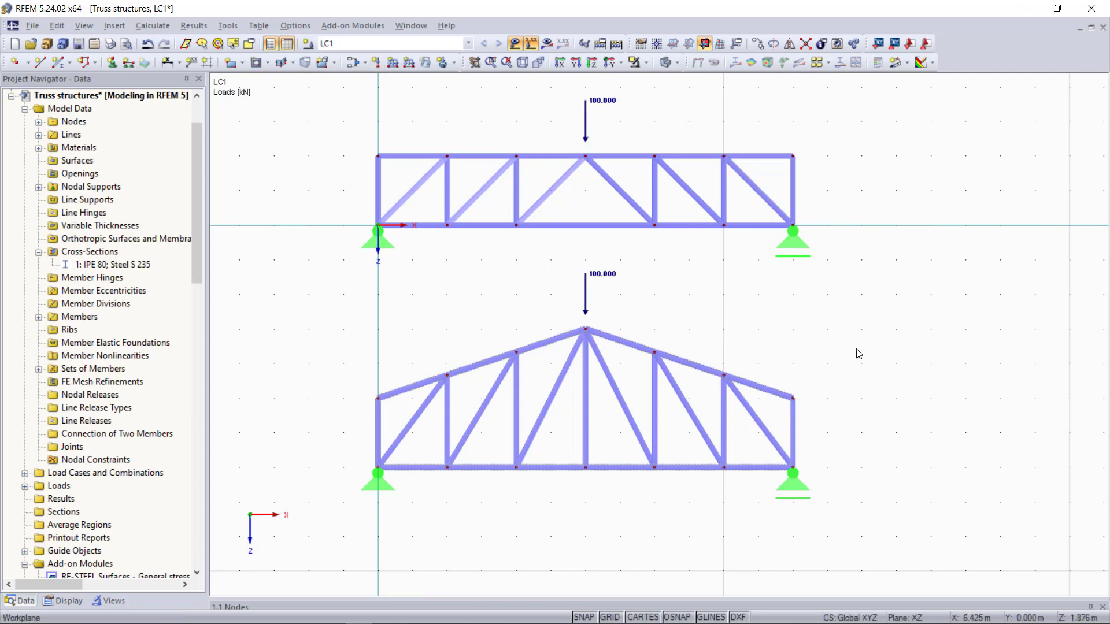
Step: Calculate all, then display global deformations and My bending moments on both trusses
click(616, 43)
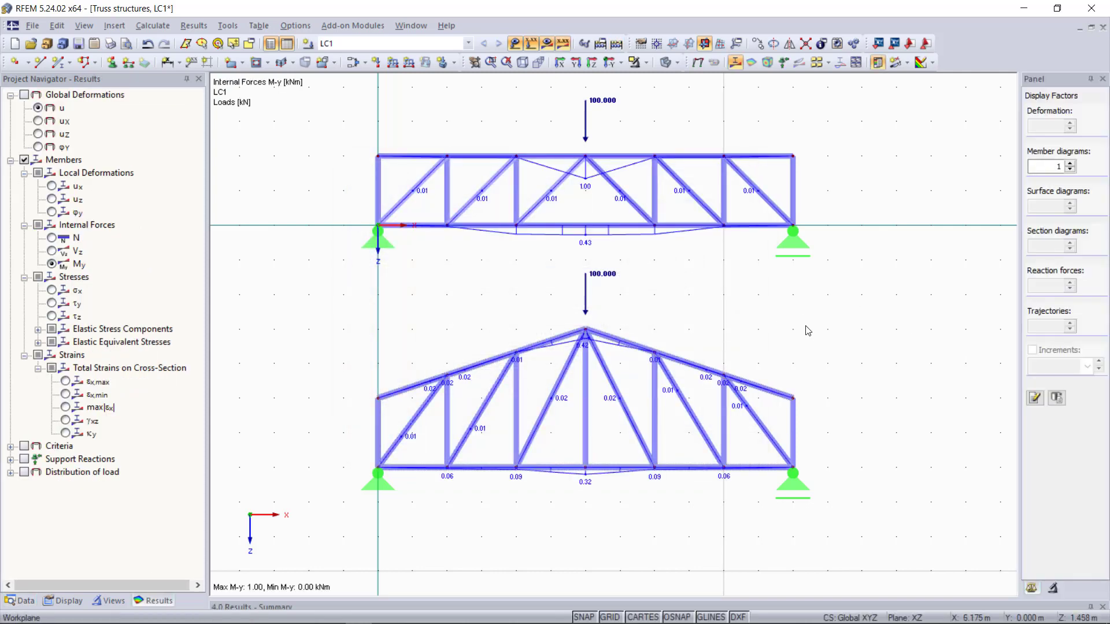
click(38, 109)
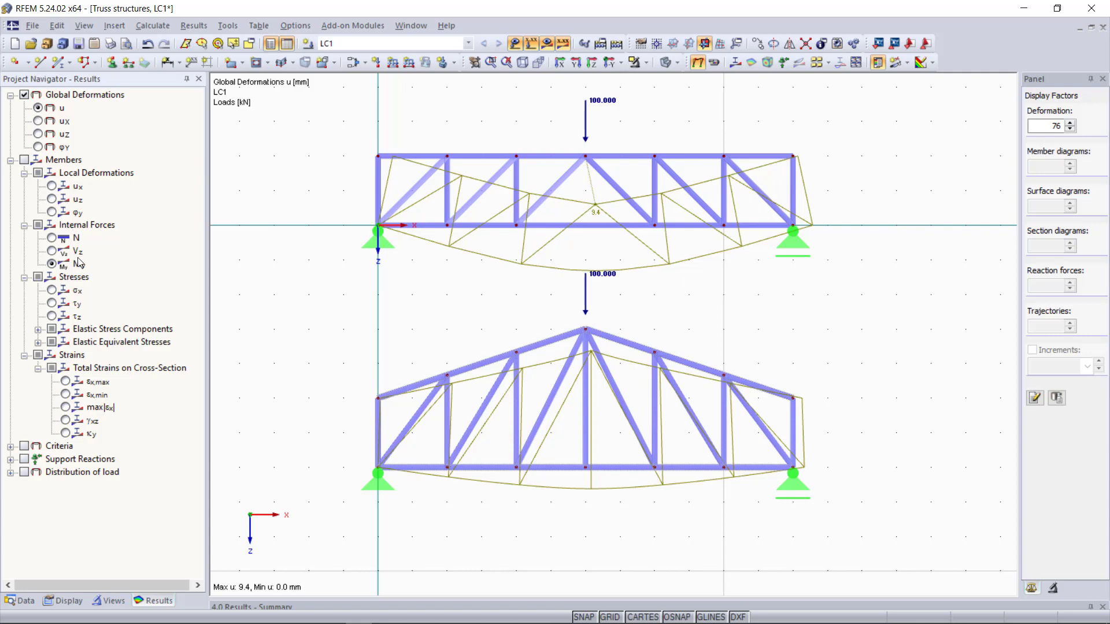
click(52, 264)
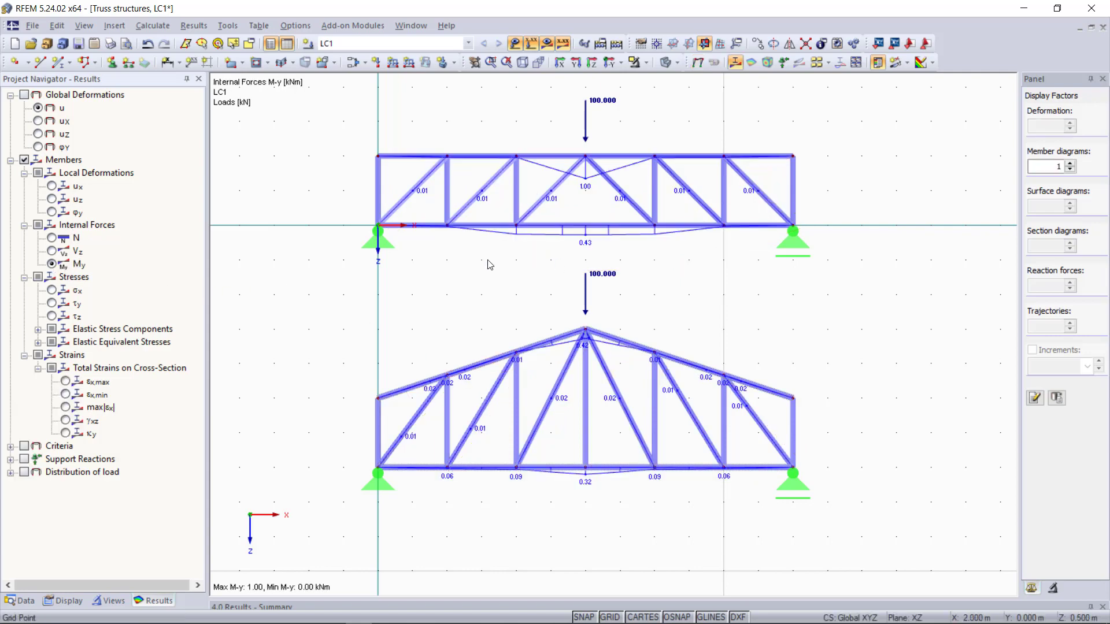